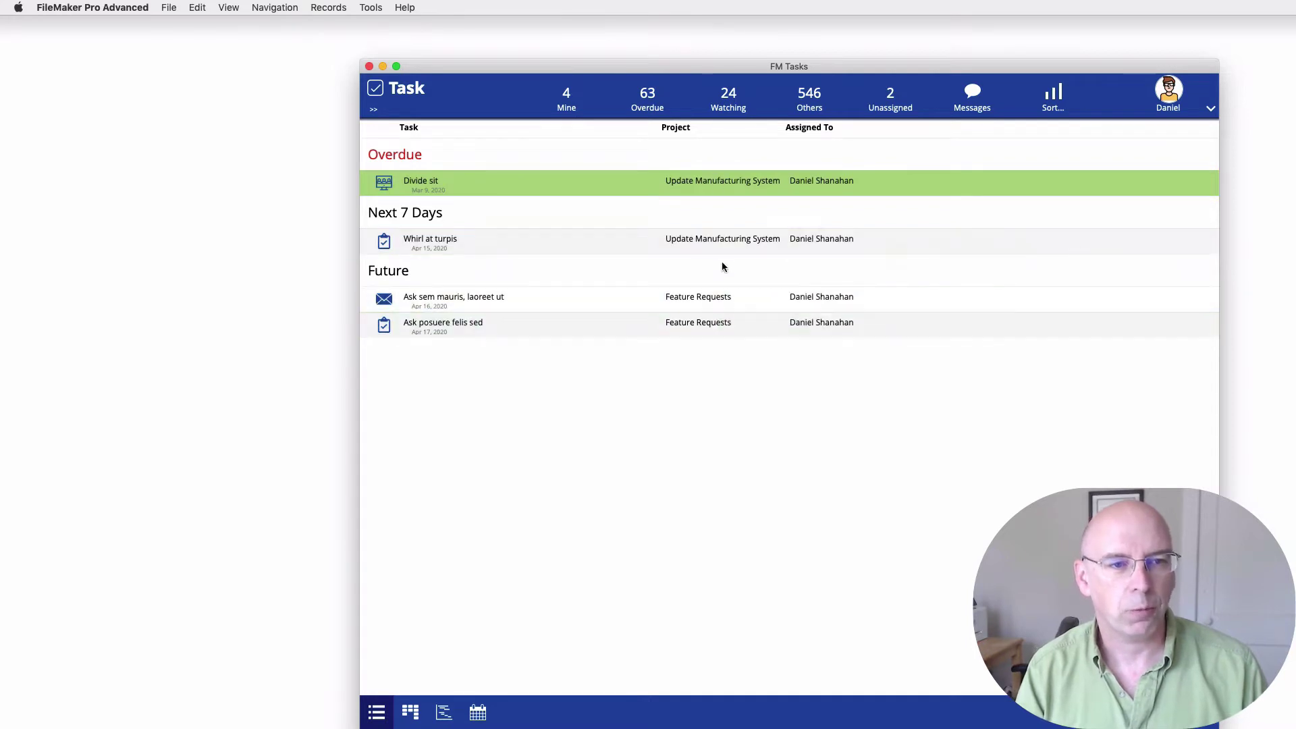
click(722, 242)
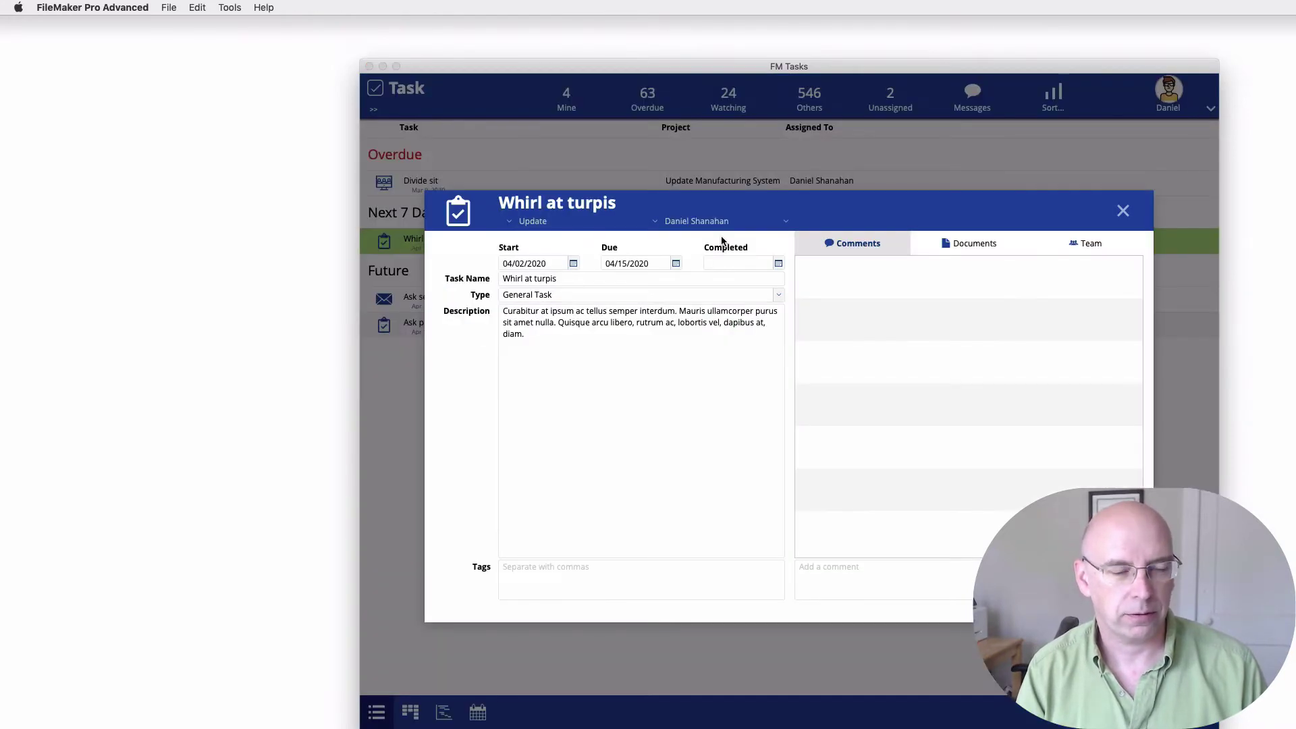
click(1078, 243)
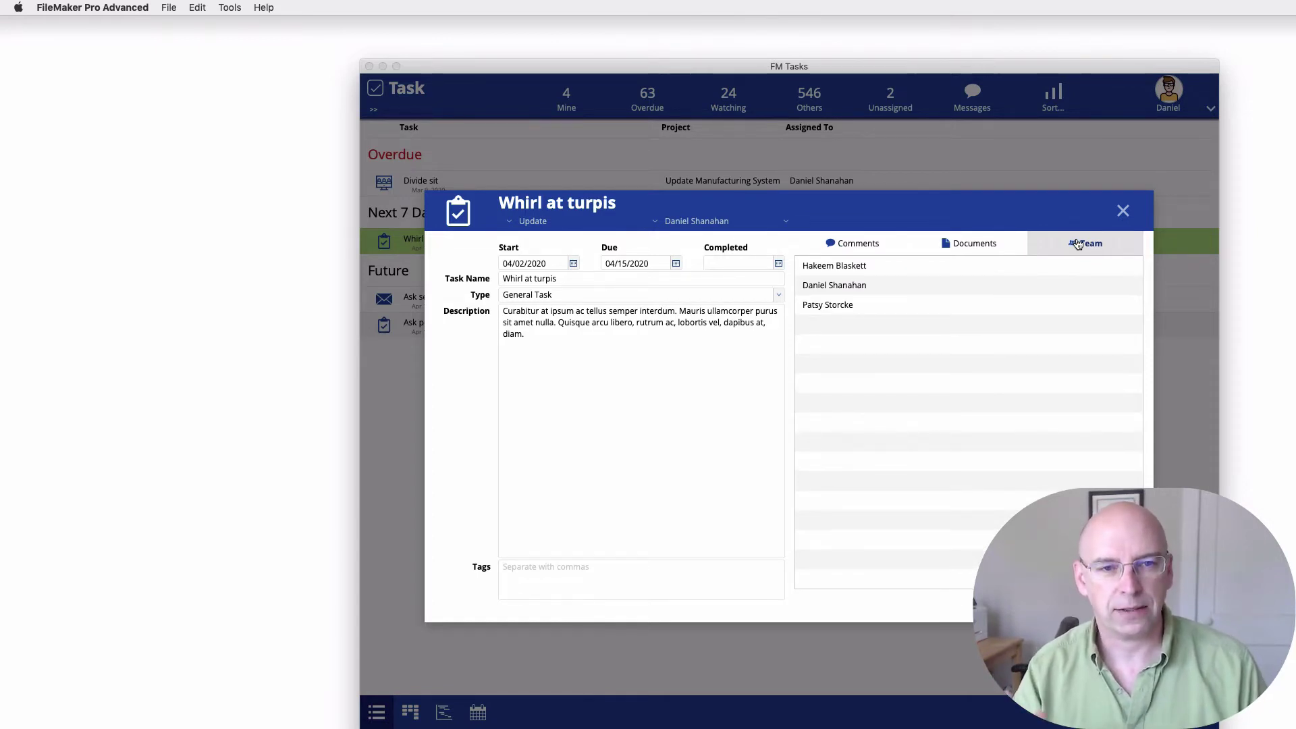
click(885, 245)
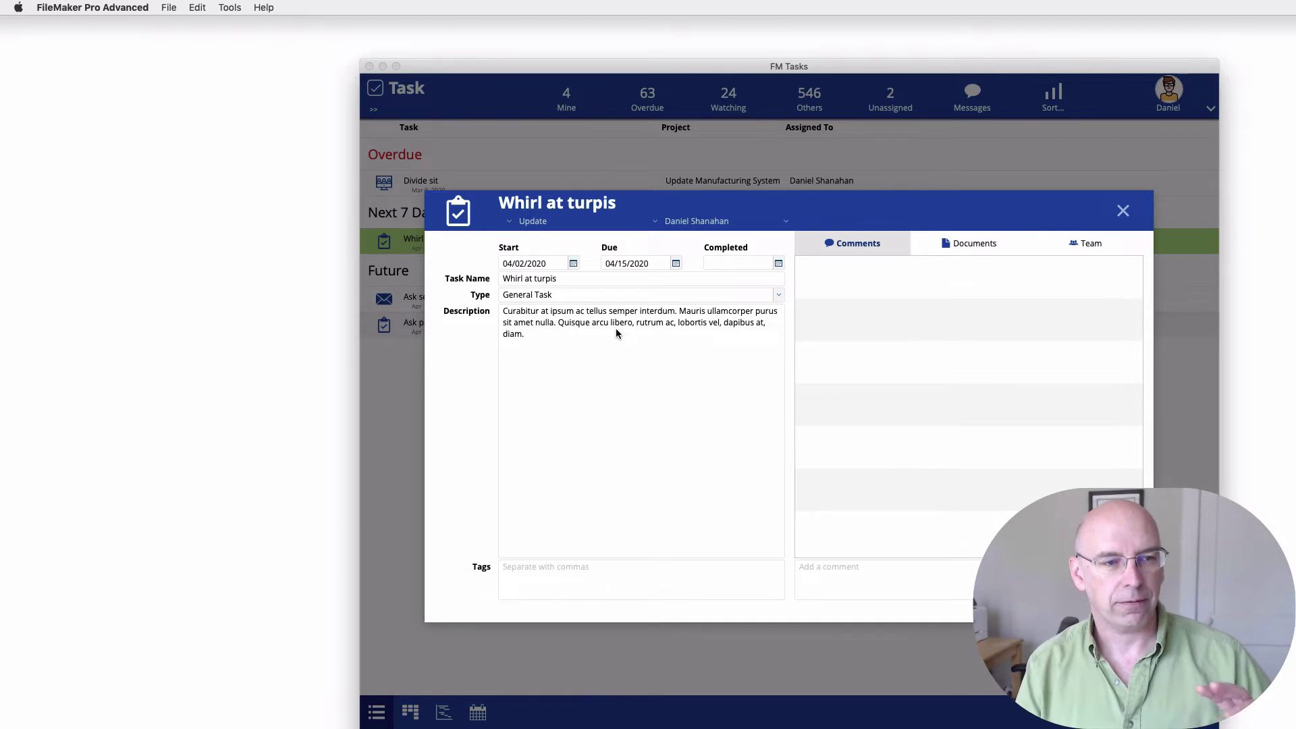
click(840, 575)
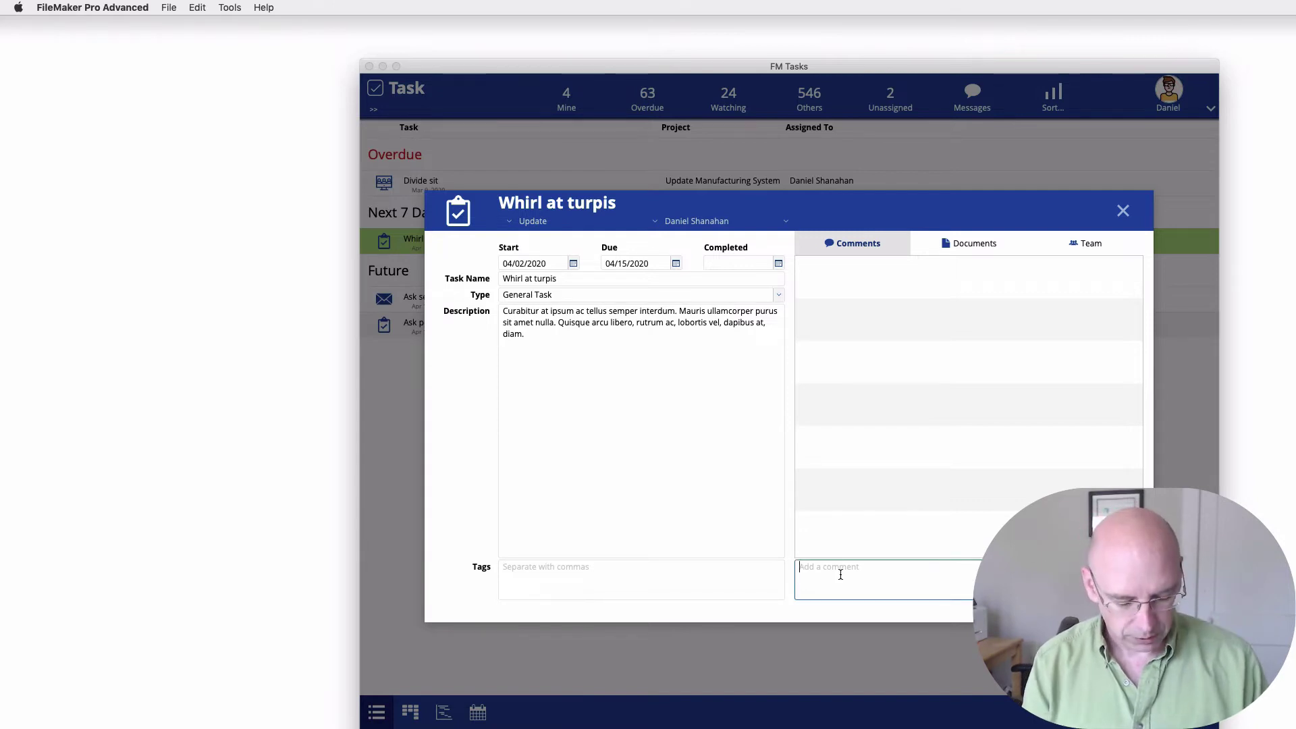
text(@)
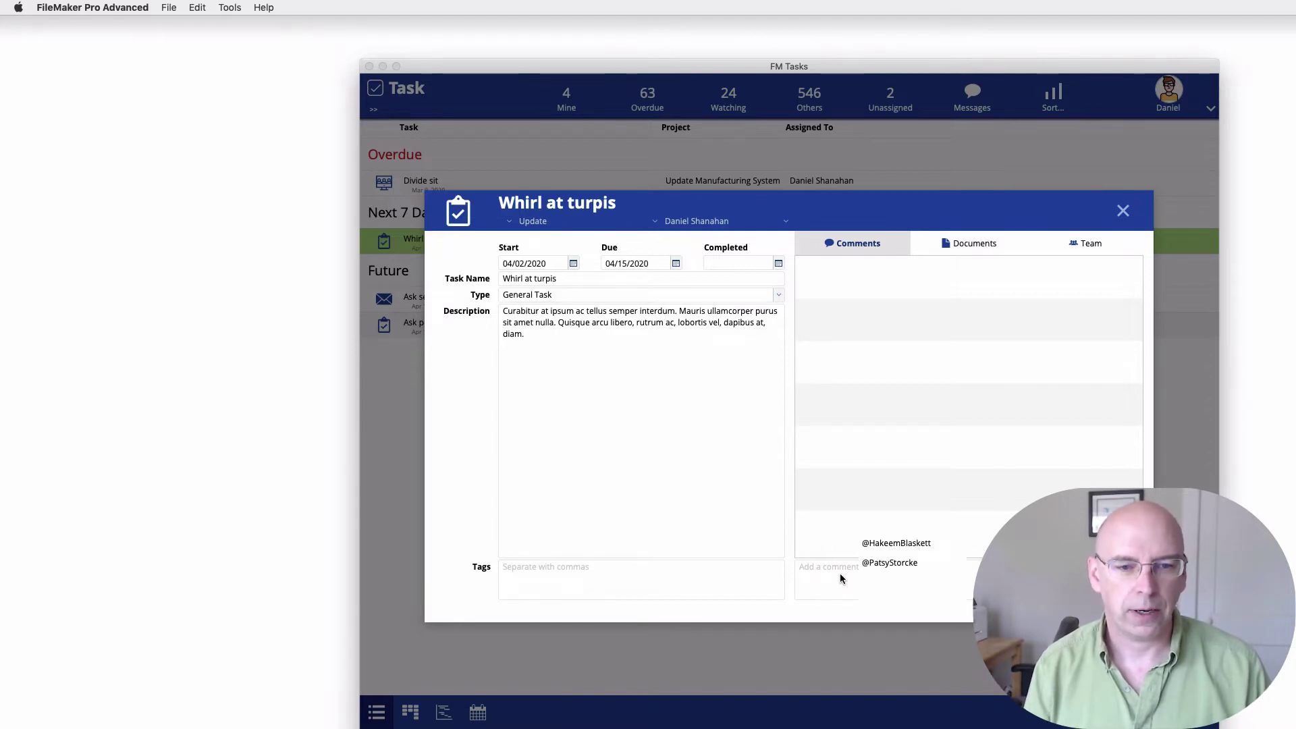
click(898, 562)
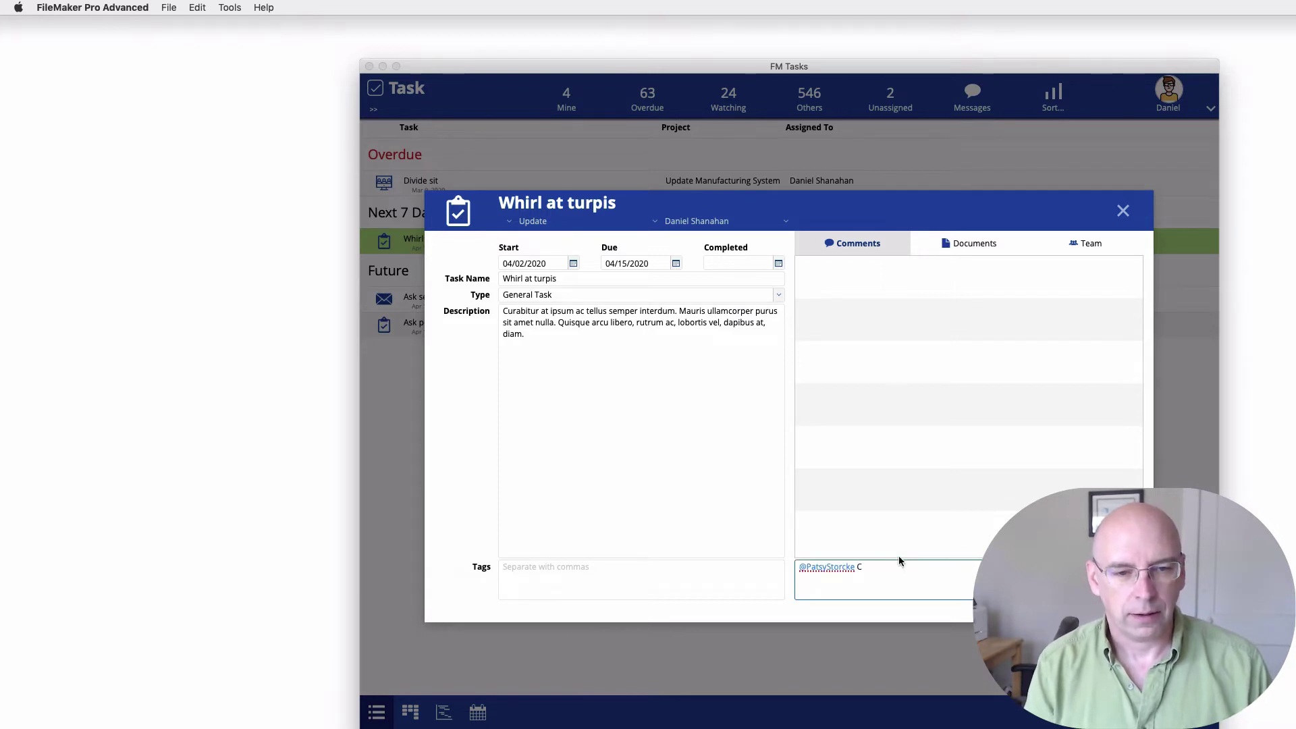
text(Can c)
key(BackSpace)
text(you)
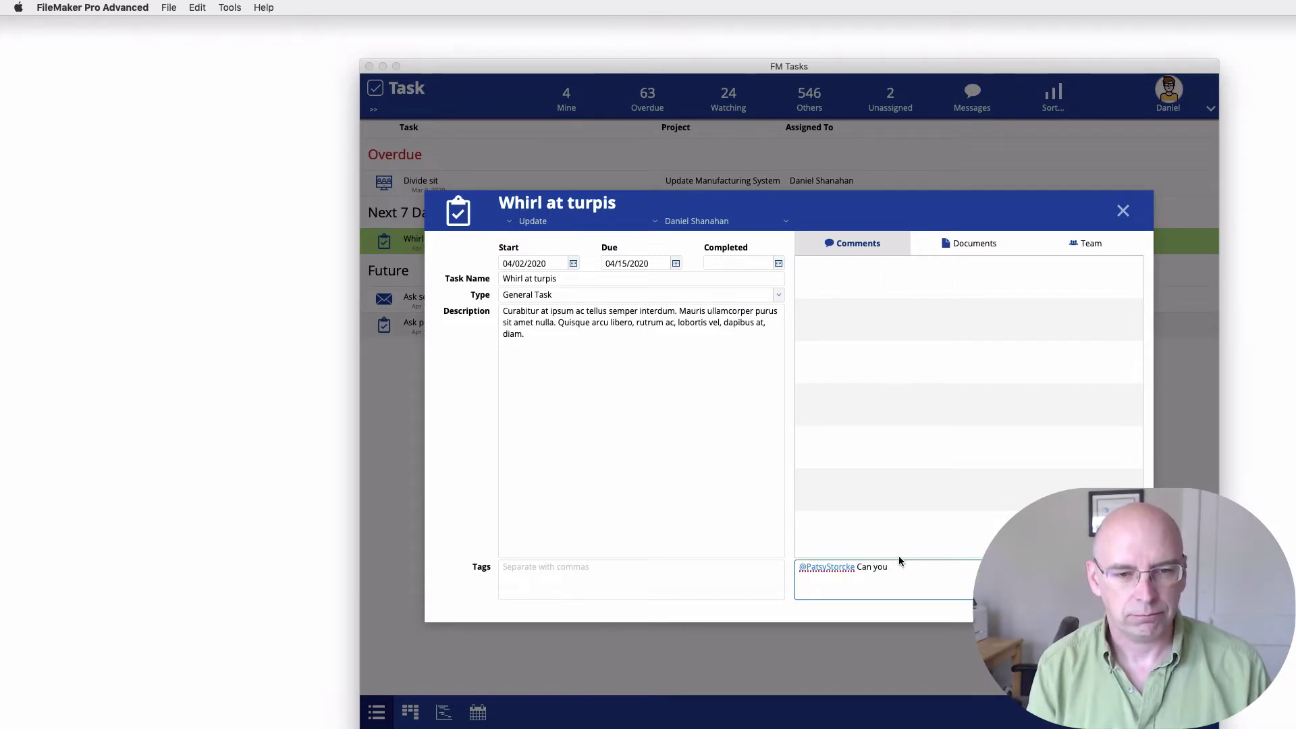
text( clarify this )
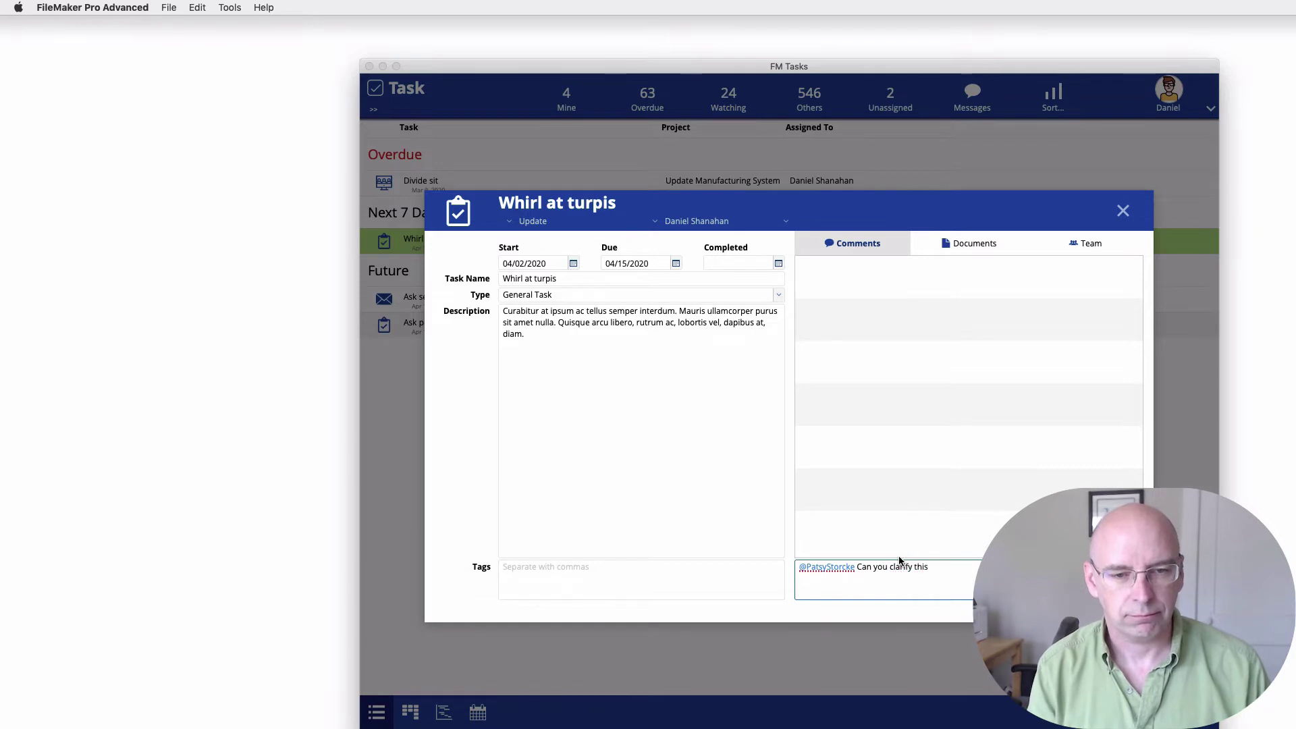
text(?)
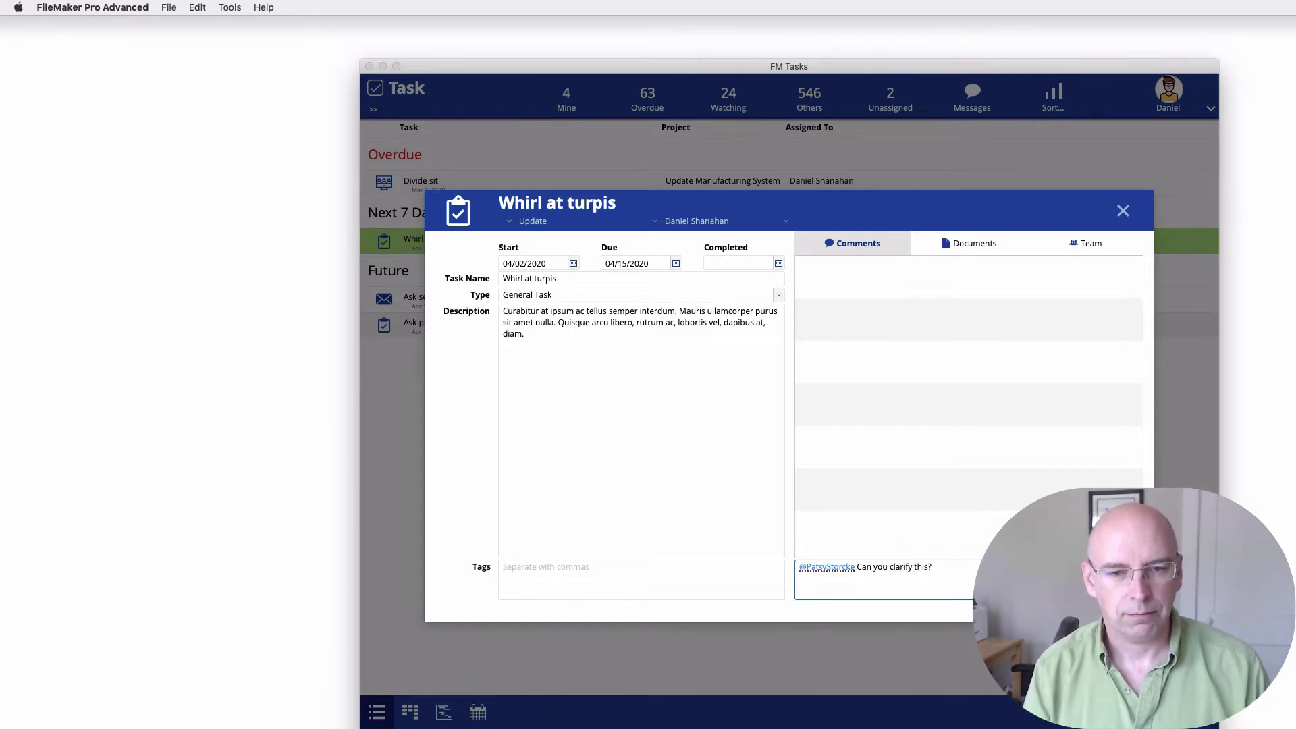
Post the comment, discard the auto-generated notification e-mail without saving, and dismiss the Comment Error.
key(Return)
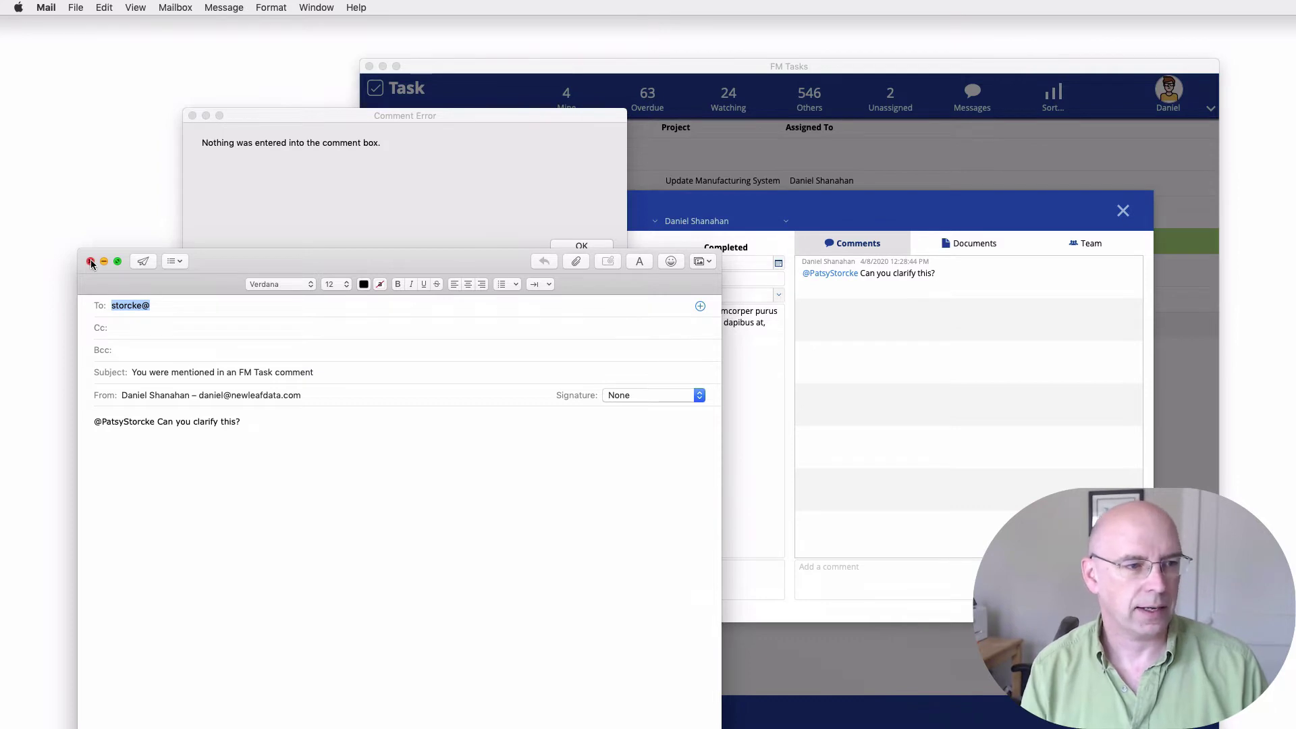
click(89, 262)
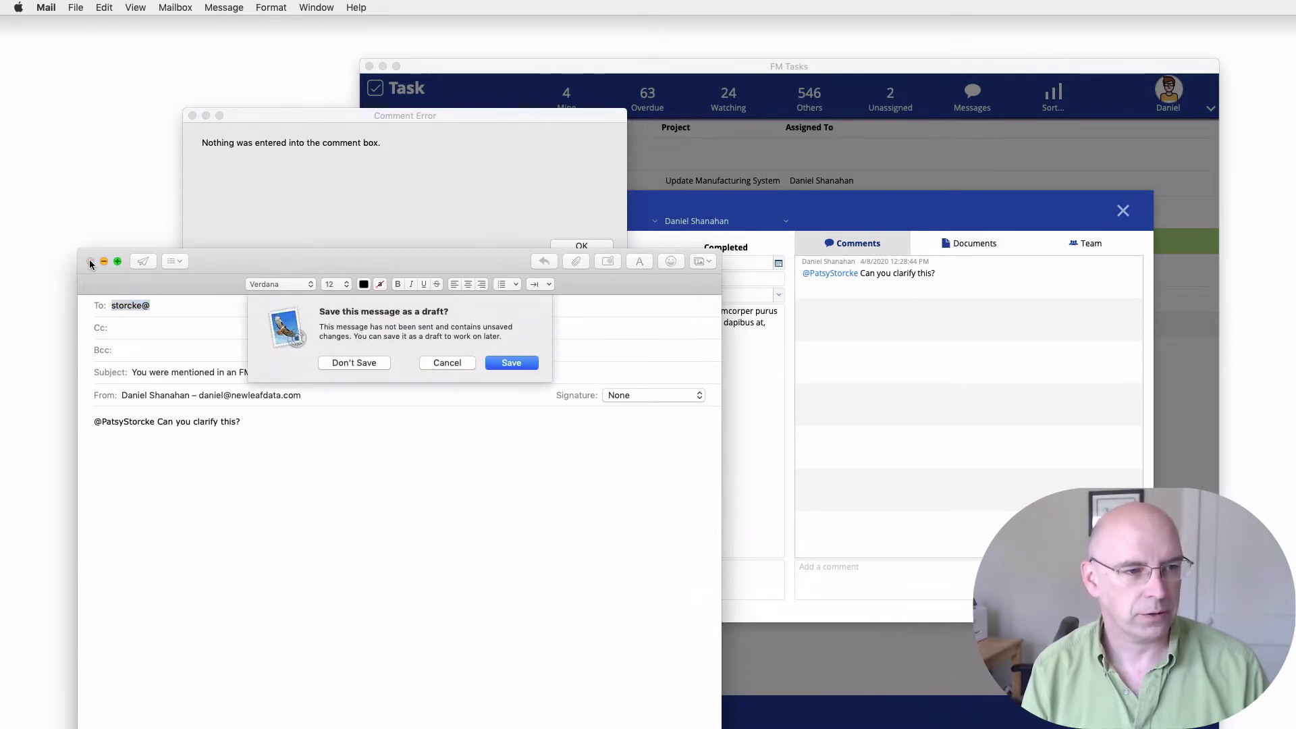
click(345, 360)
click(440, 186)
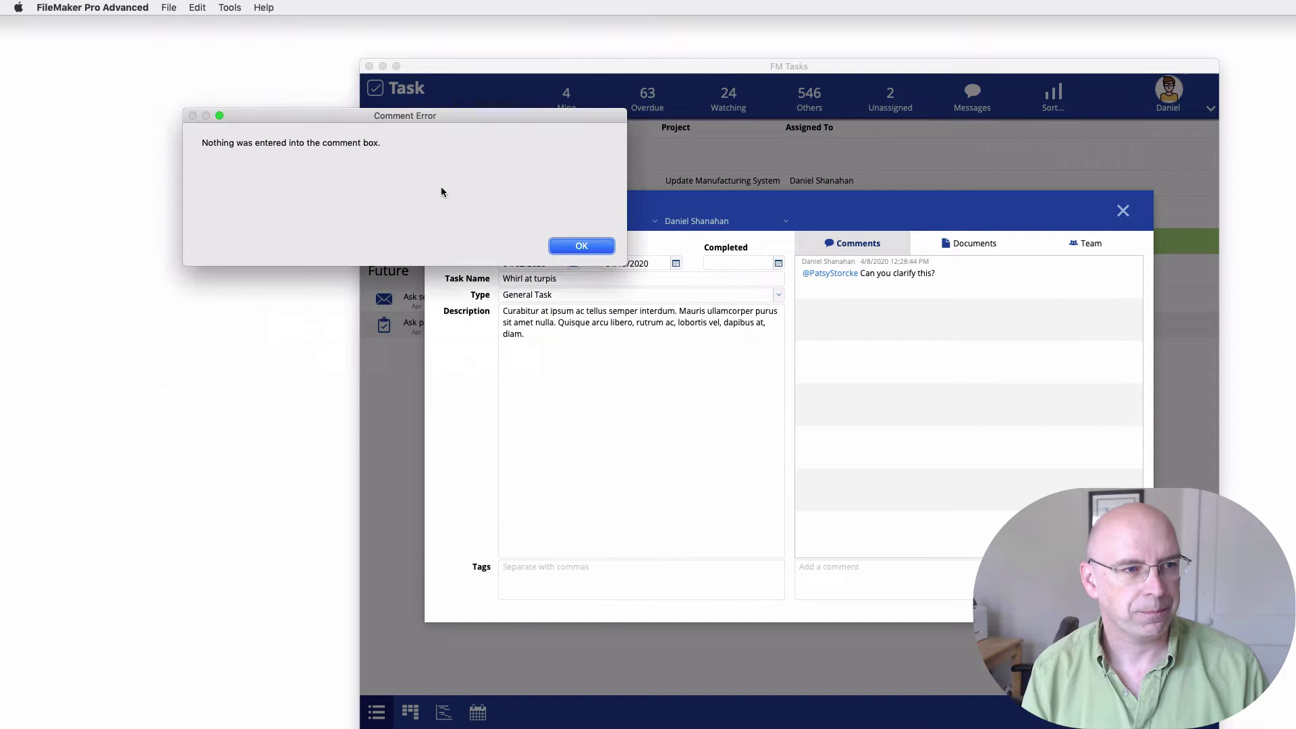
click(600, 249)
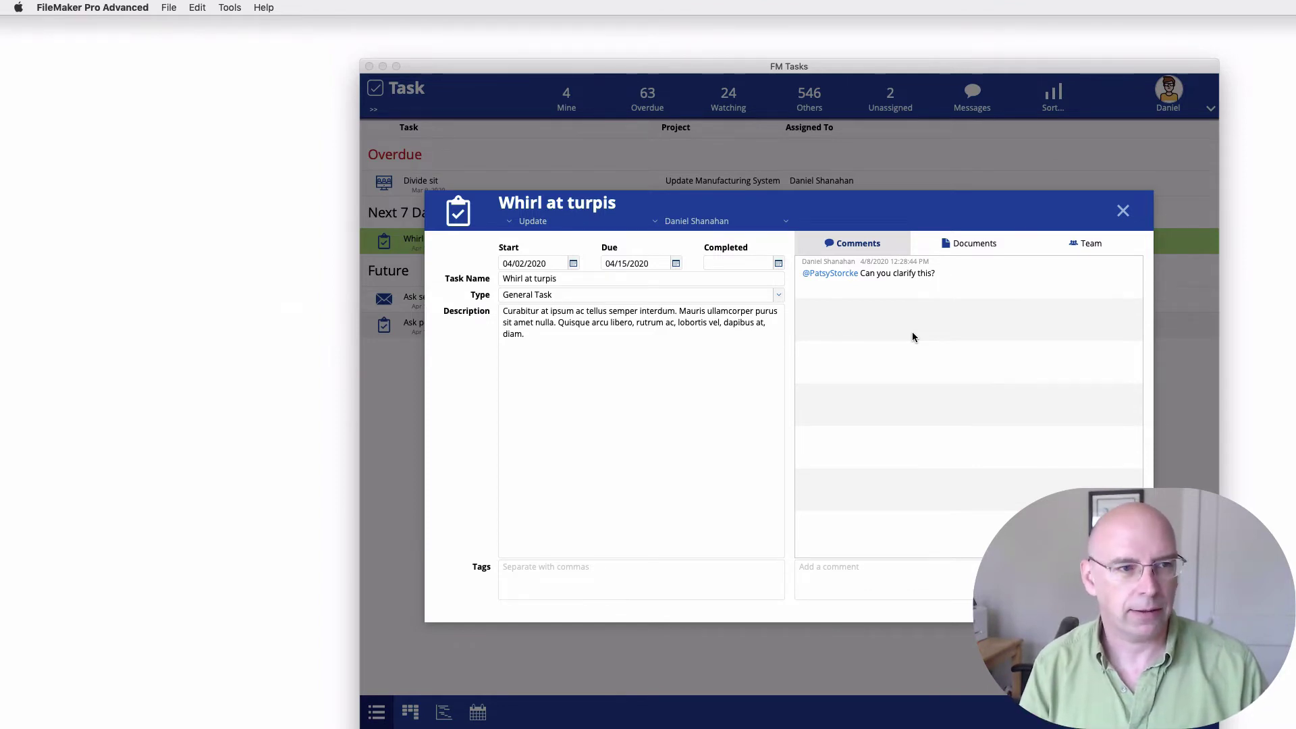
Close the Whirl at turpis task details to return to the task list.
click(1122, 214)
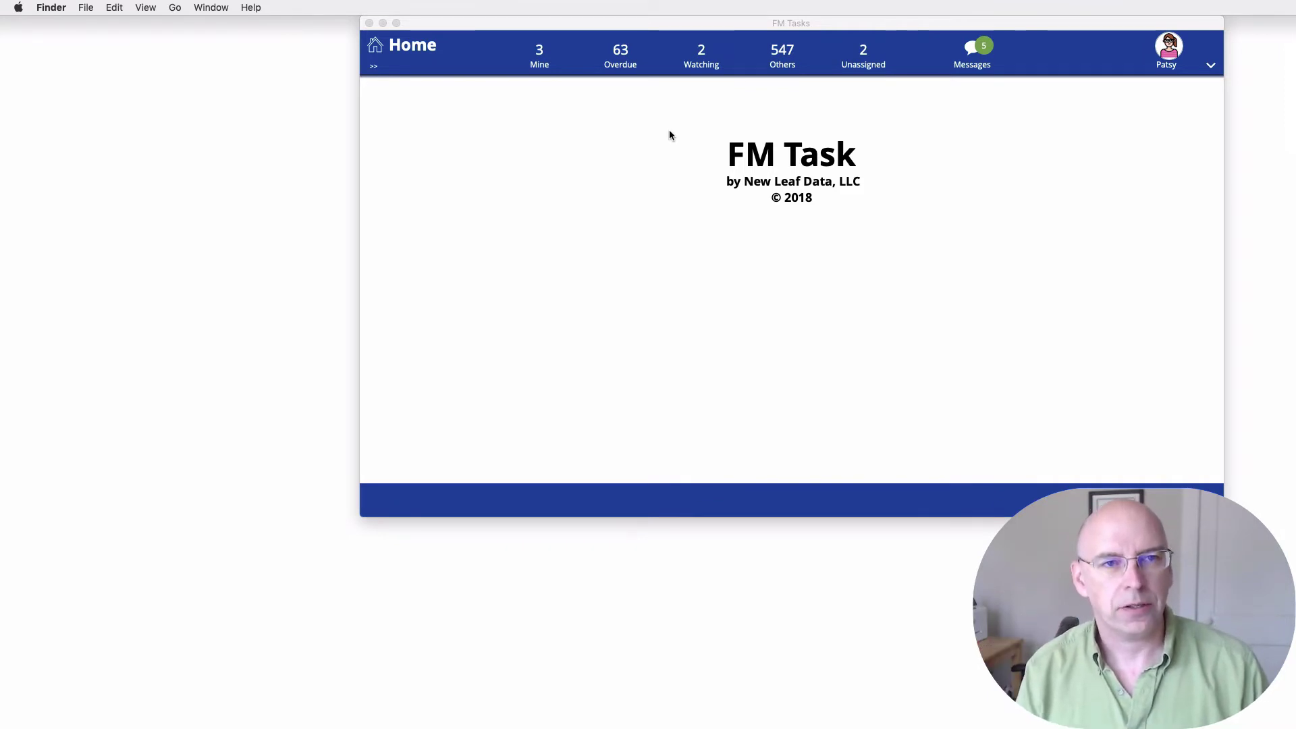
click(670, 25)
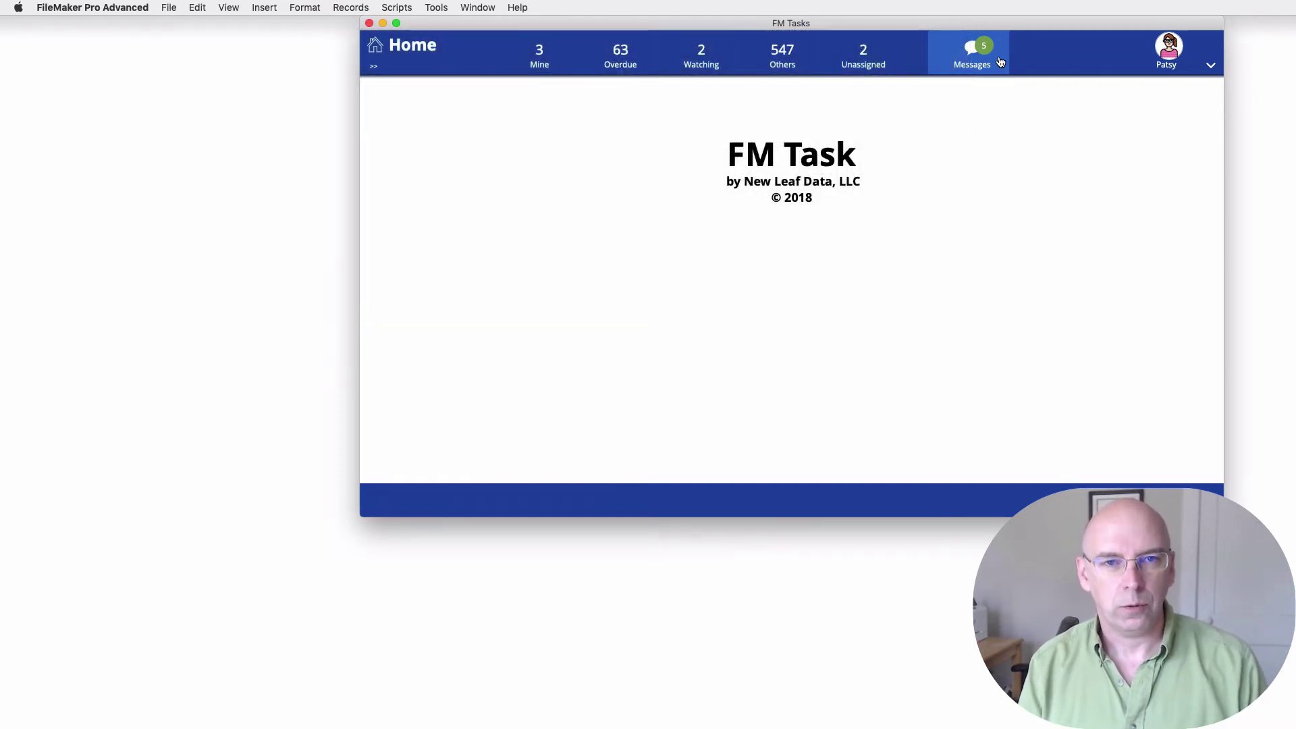
Show the Messages task list, view Whirl at turpis's comment, then close its details.
click(1000, 61)
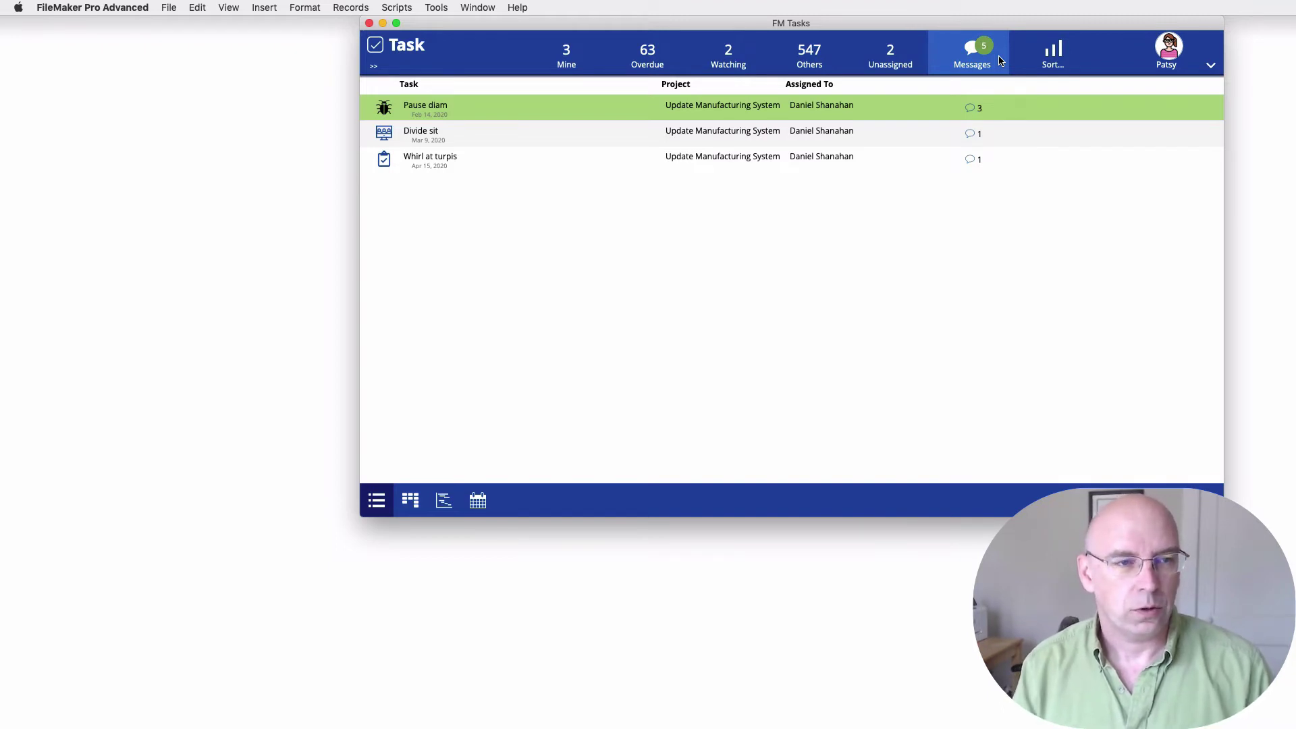
click(974, 162)
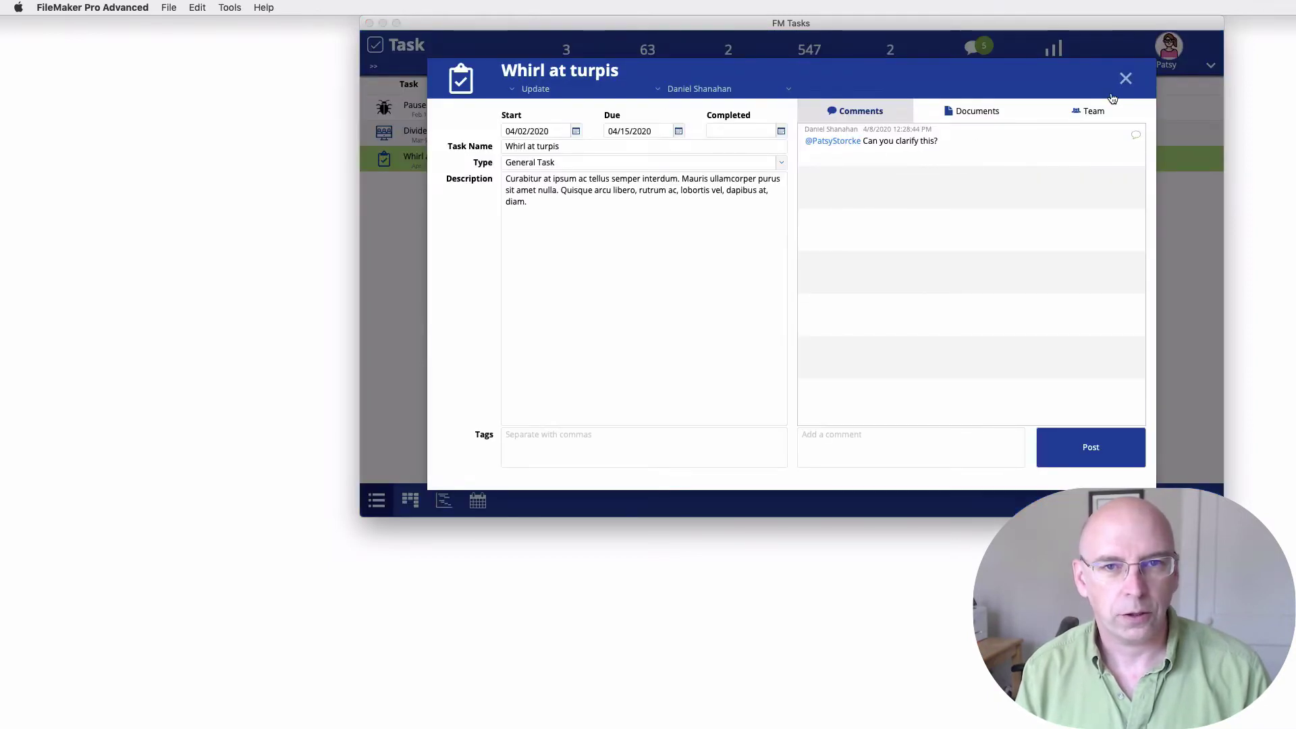
click(1126, 78)
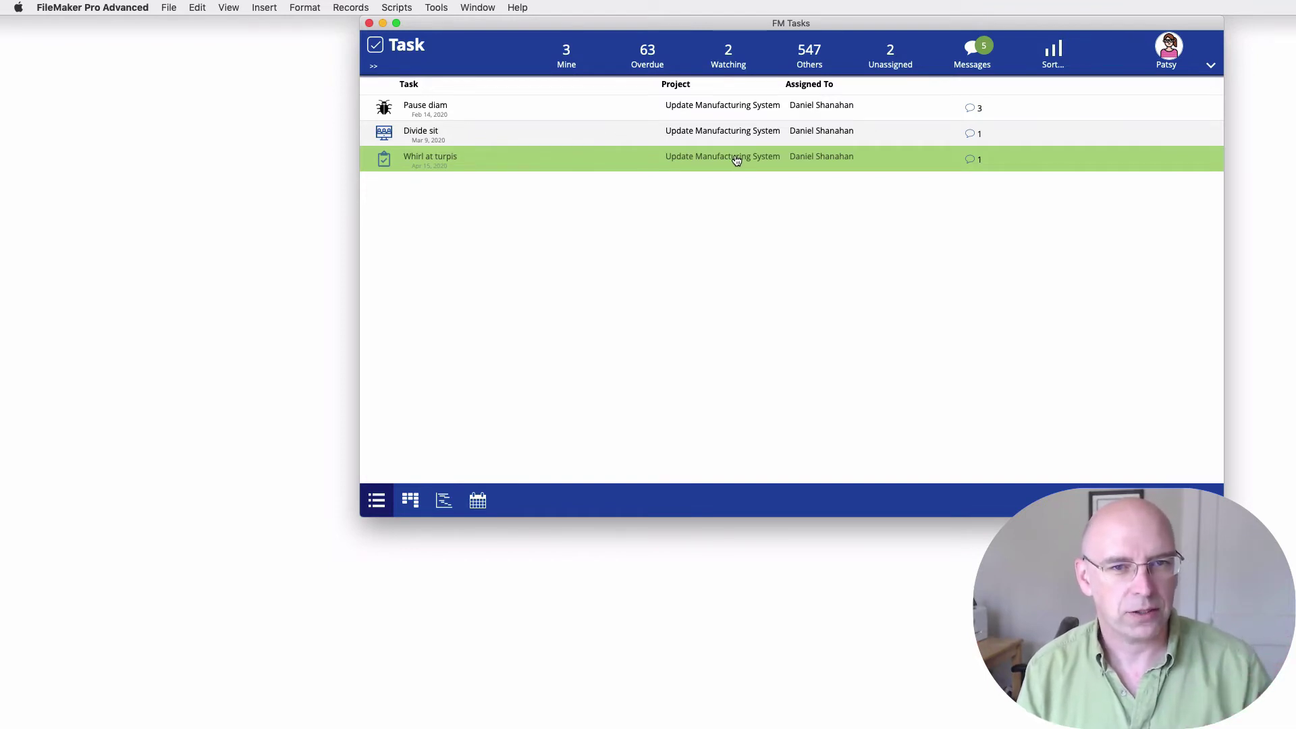
click(975, 162)
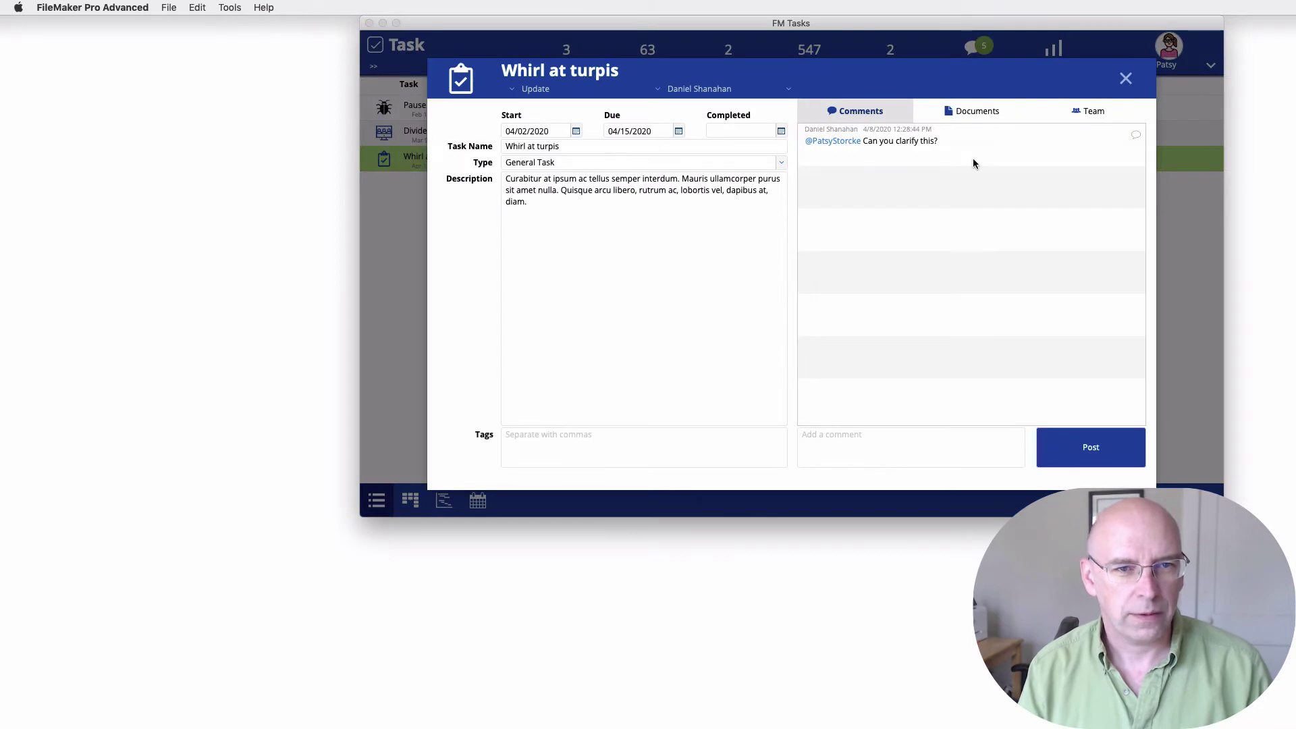
click(1124, 79)
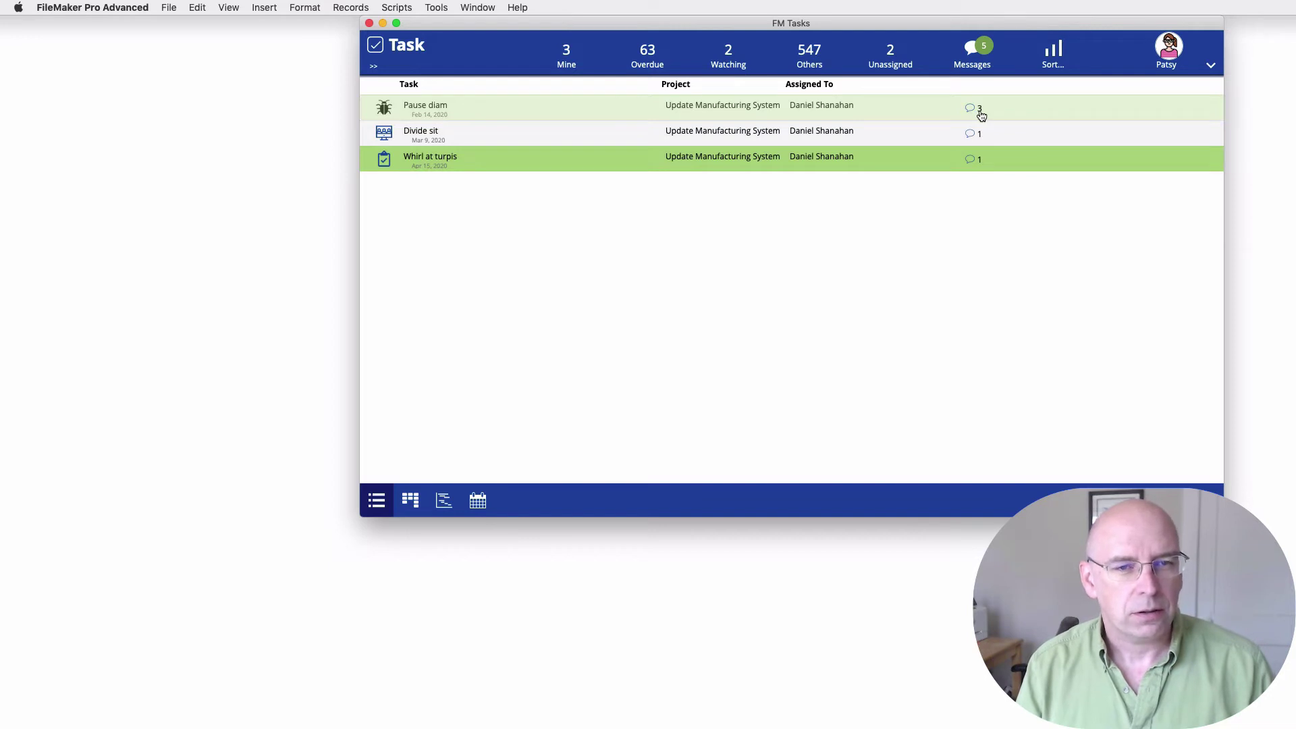
click(974, 160)
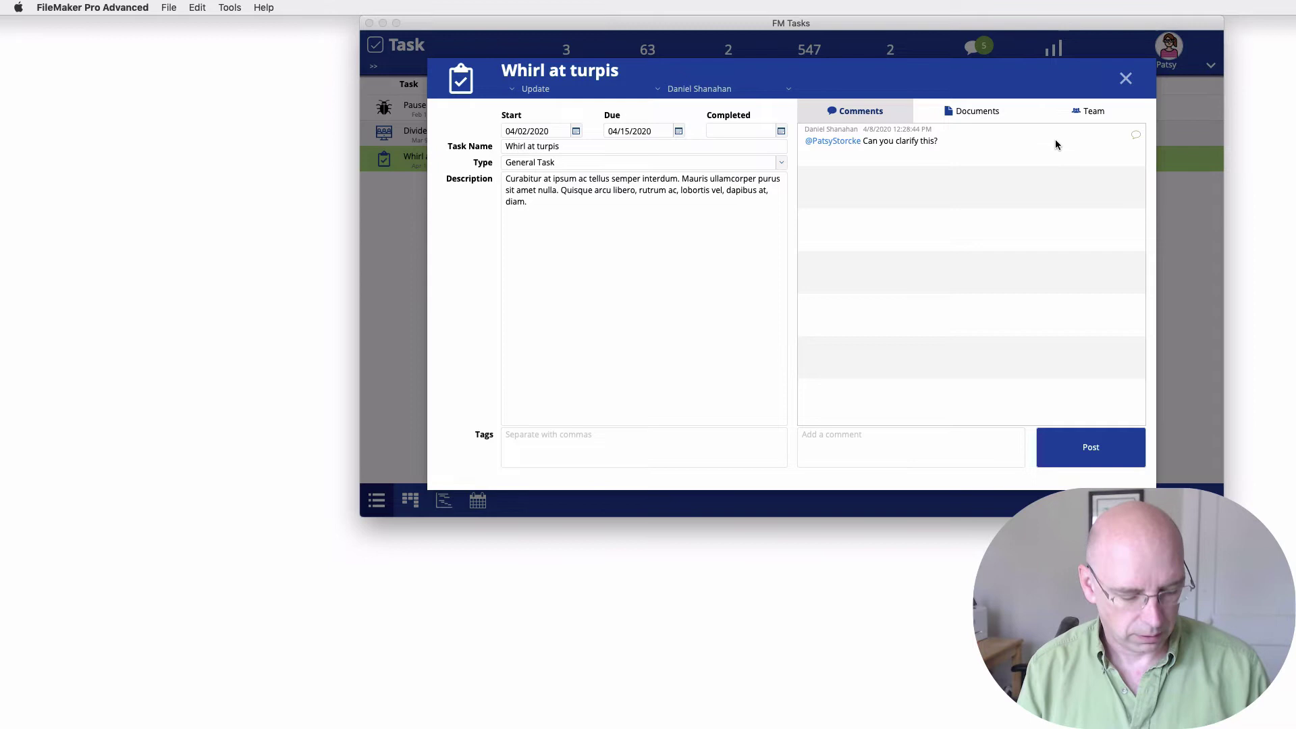
key(Escape)
click(1004, 135)
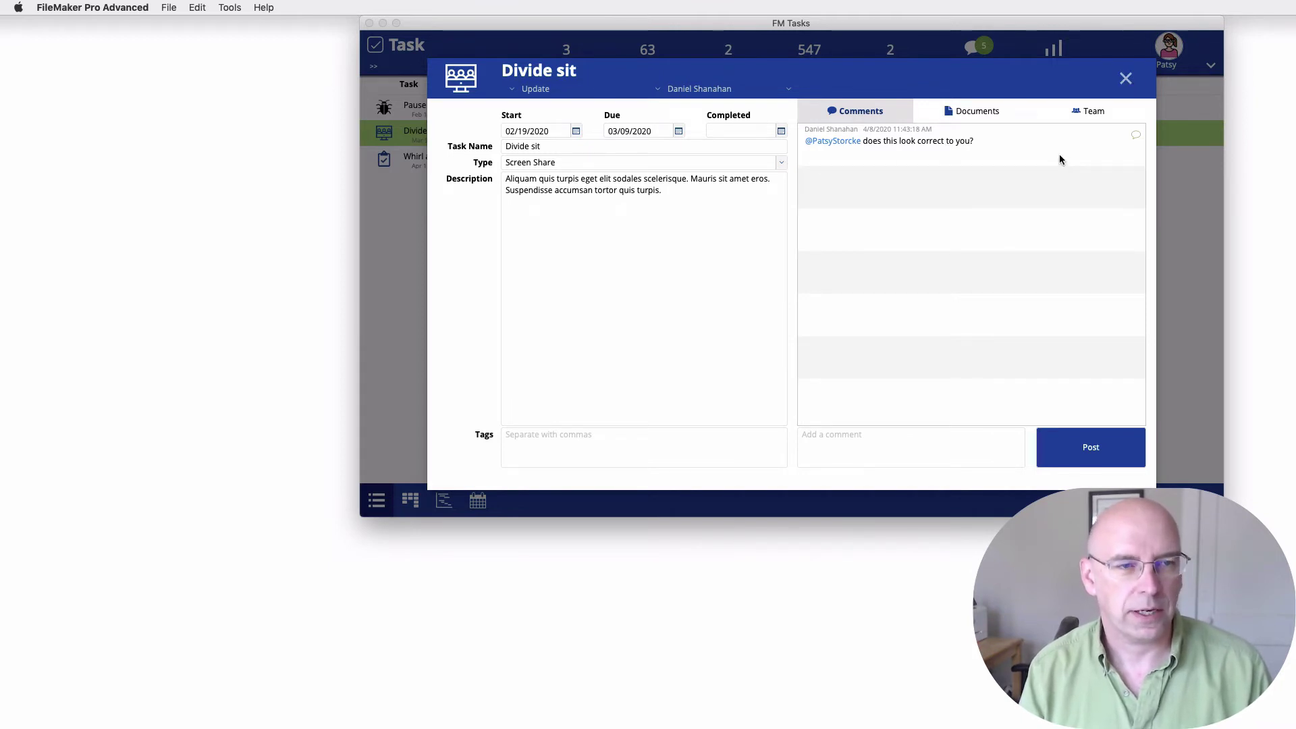
key(Escape)
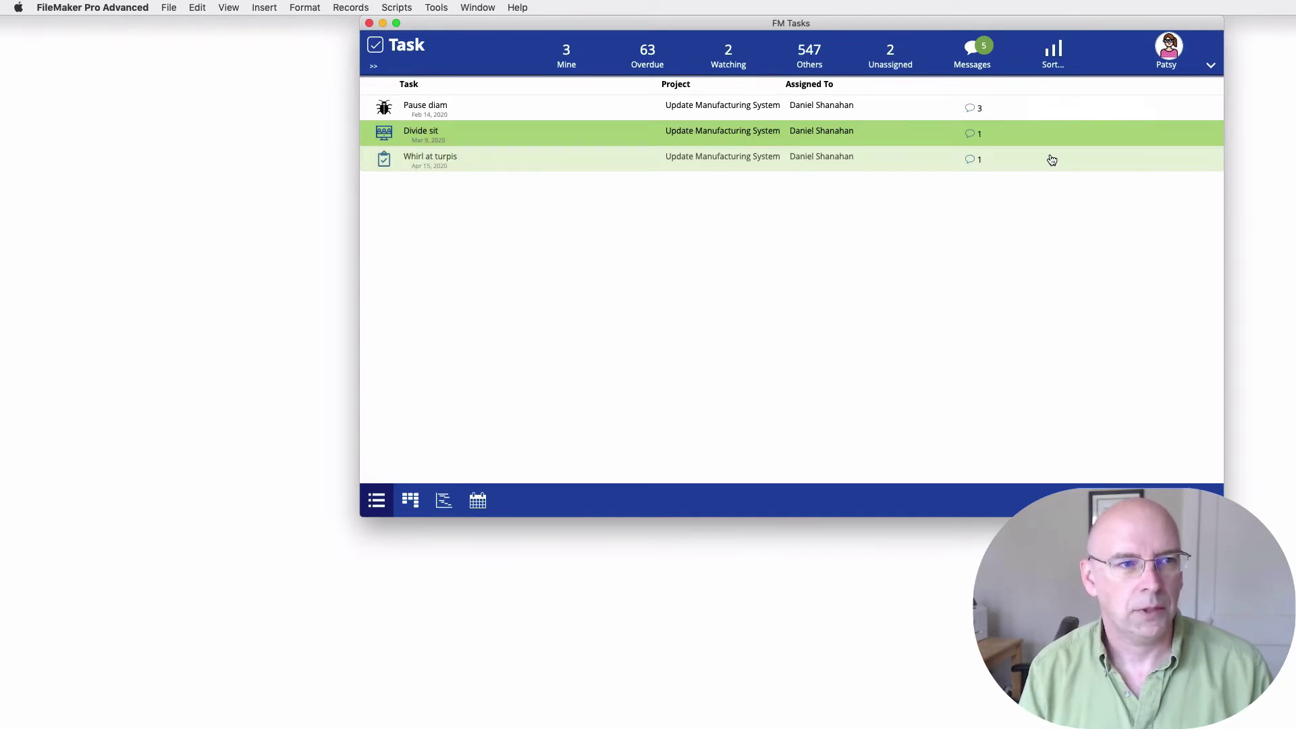
click(974, 110)
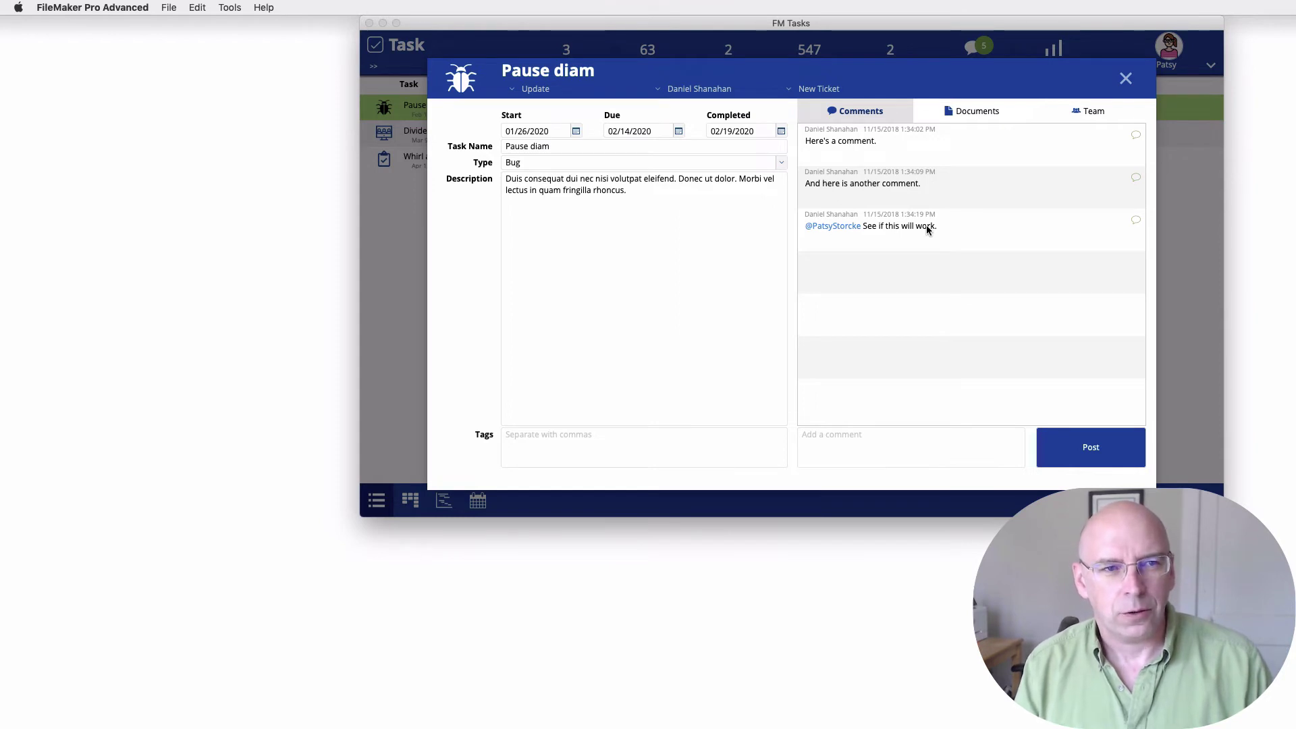
Close the Pause diam task card with Esc.
key(Escape)
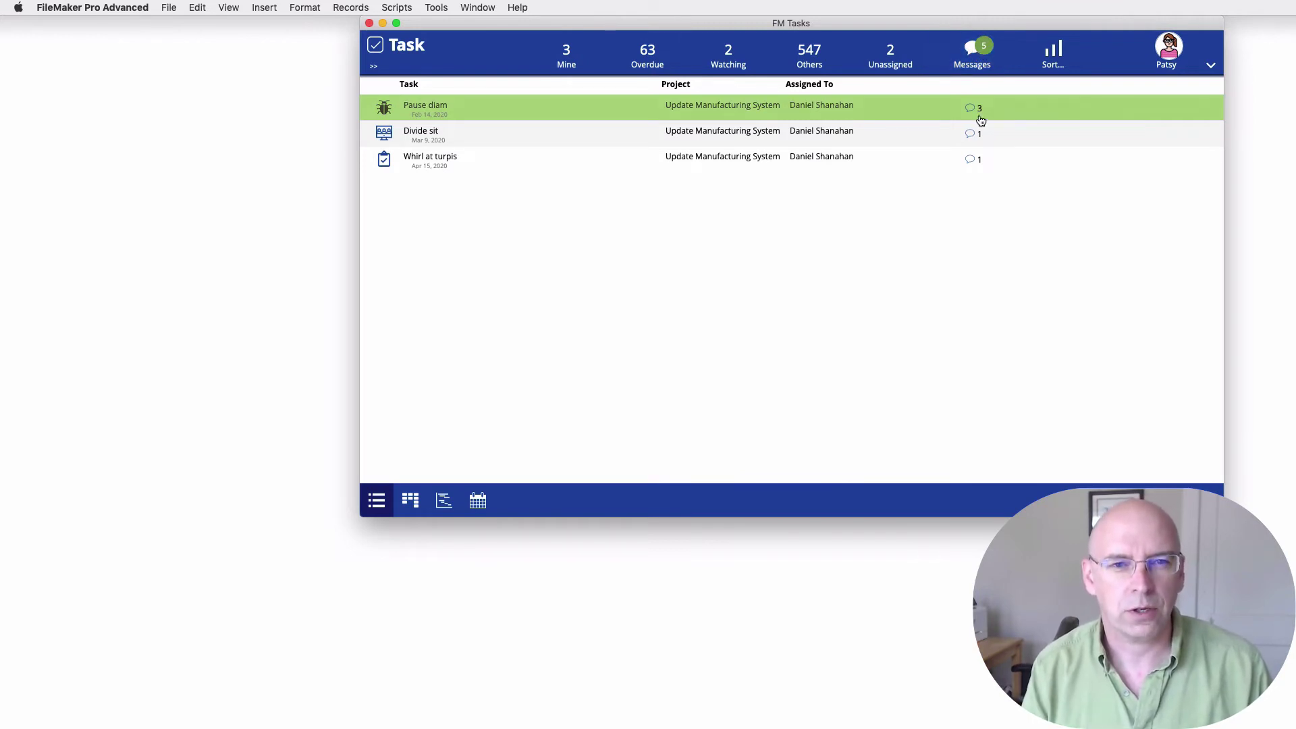
Mark the Whirl at turpis comment and the second Pause diam comment as read.
click(970, 162)
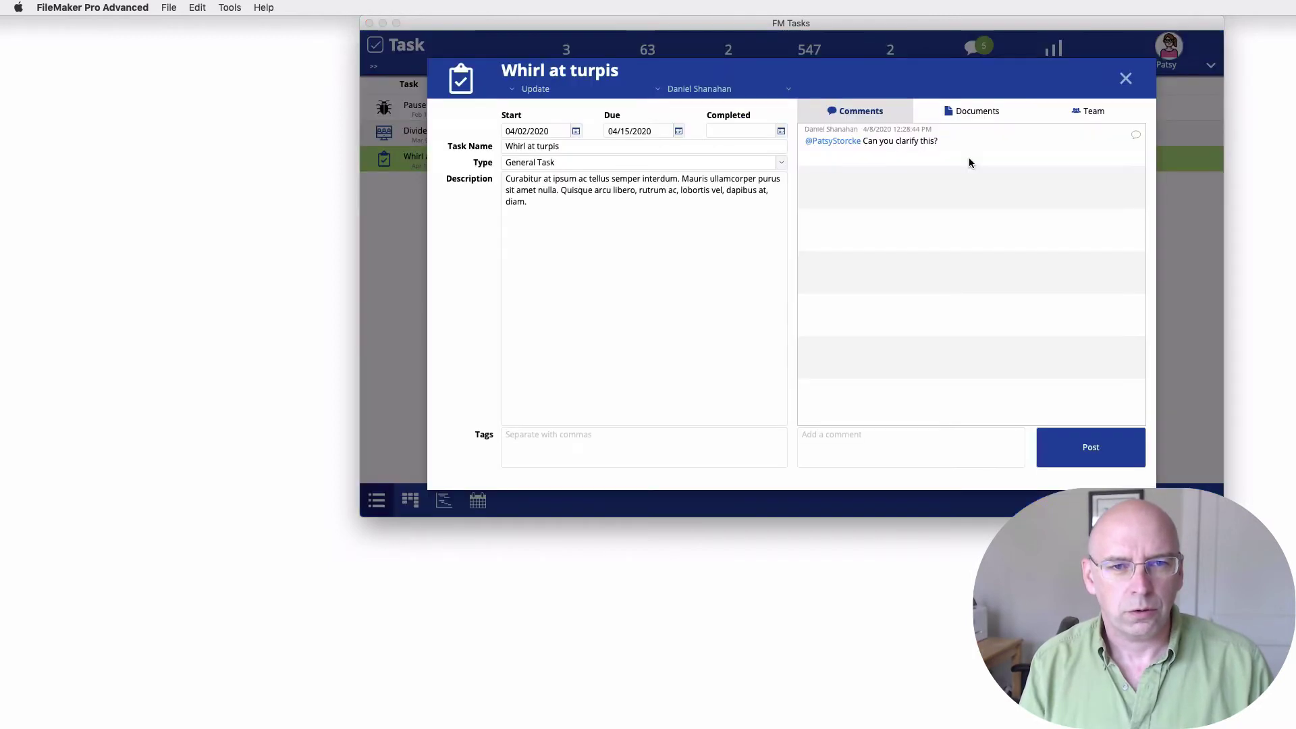
click(1138, 139)
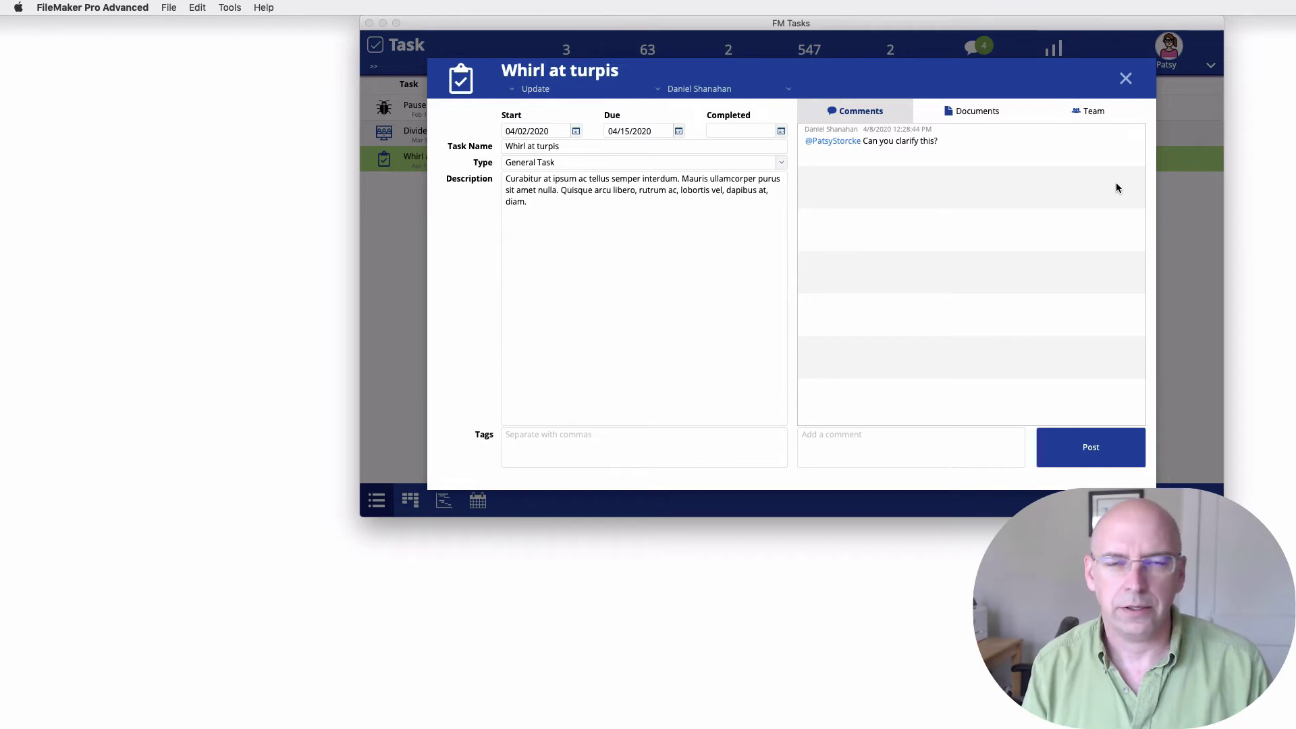
click(1126, 79)
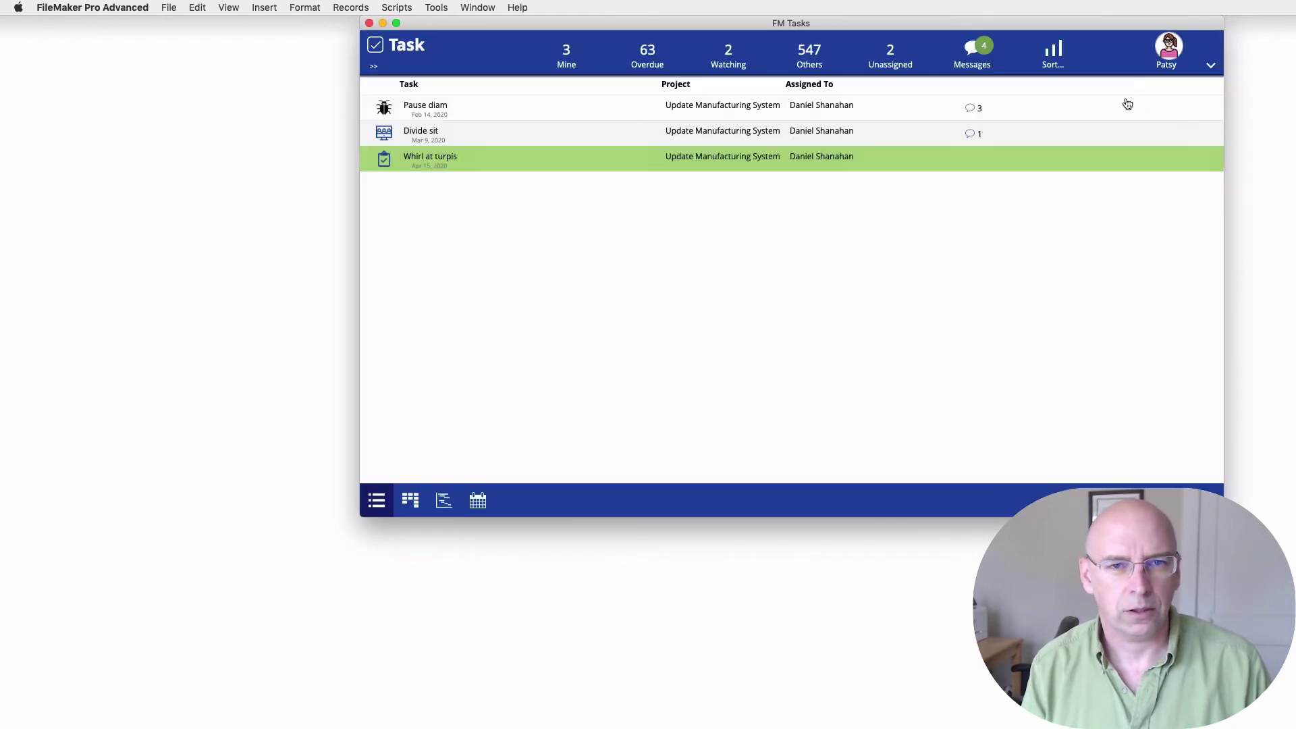
click(974, 135)
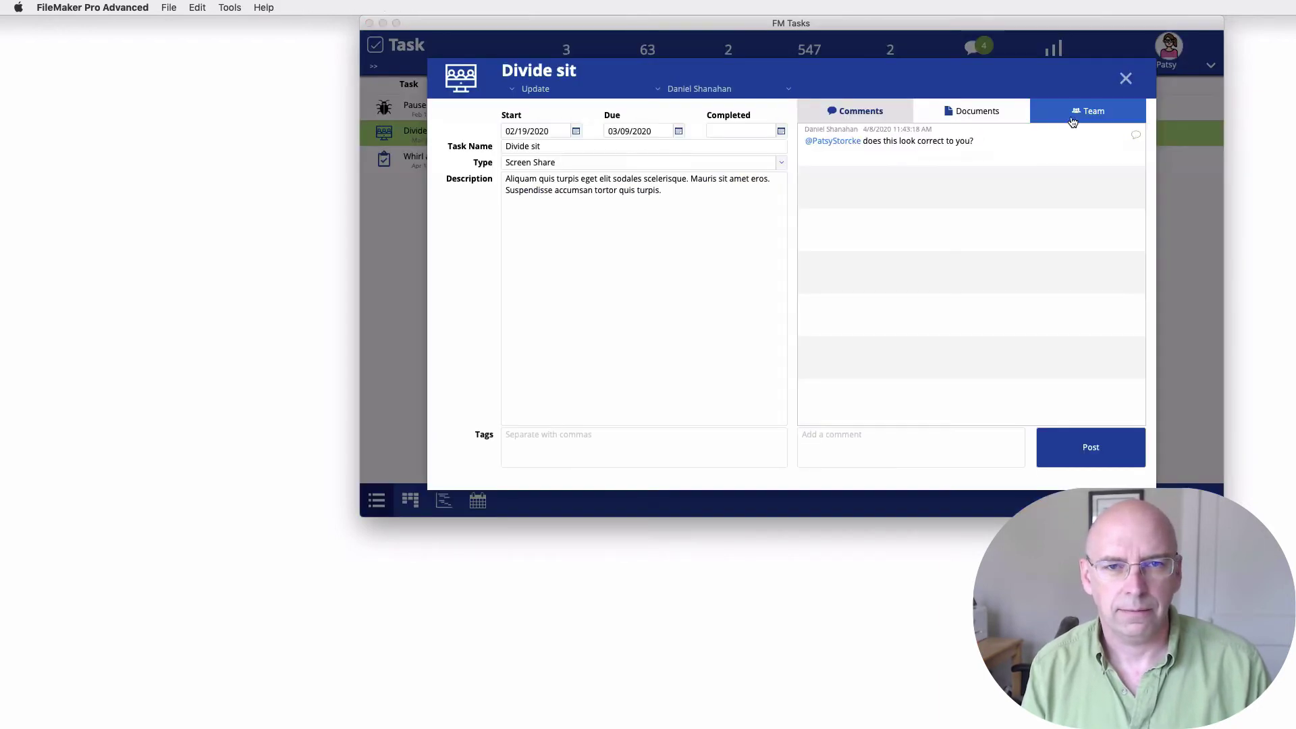
click(1126, 79)
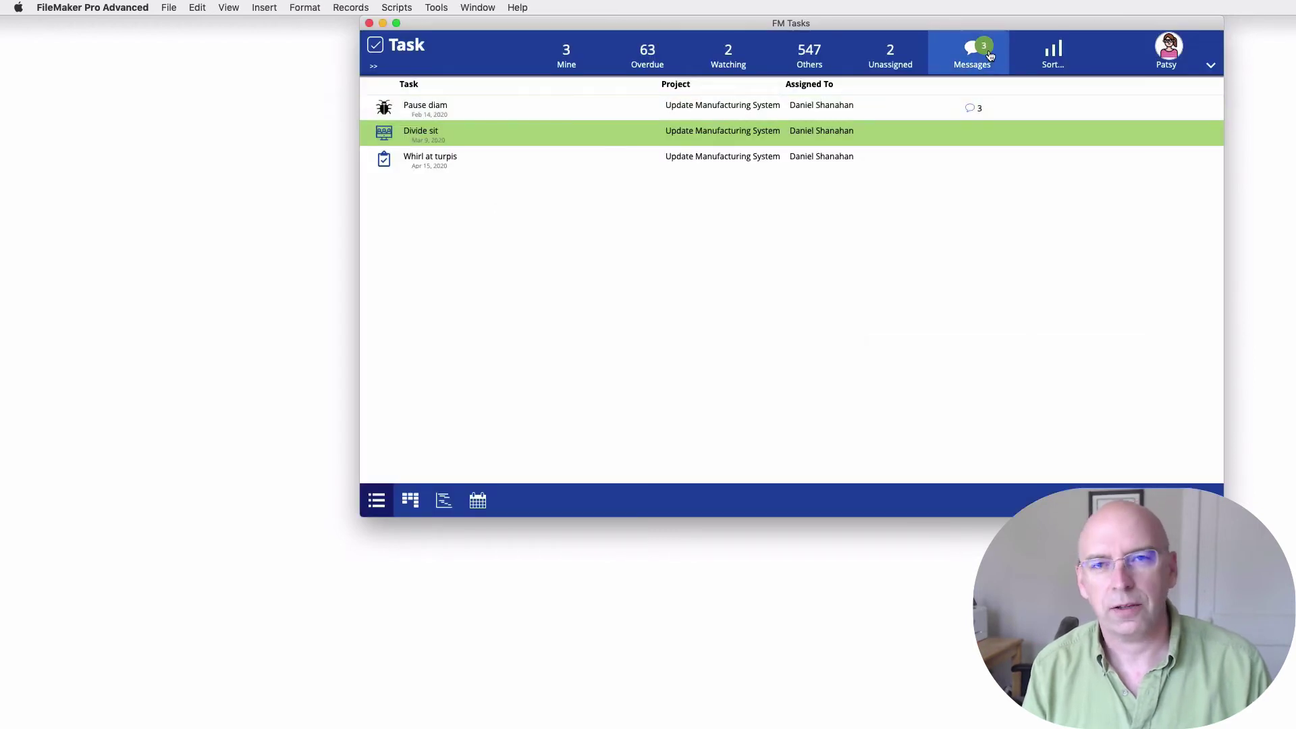
click(972, 108)
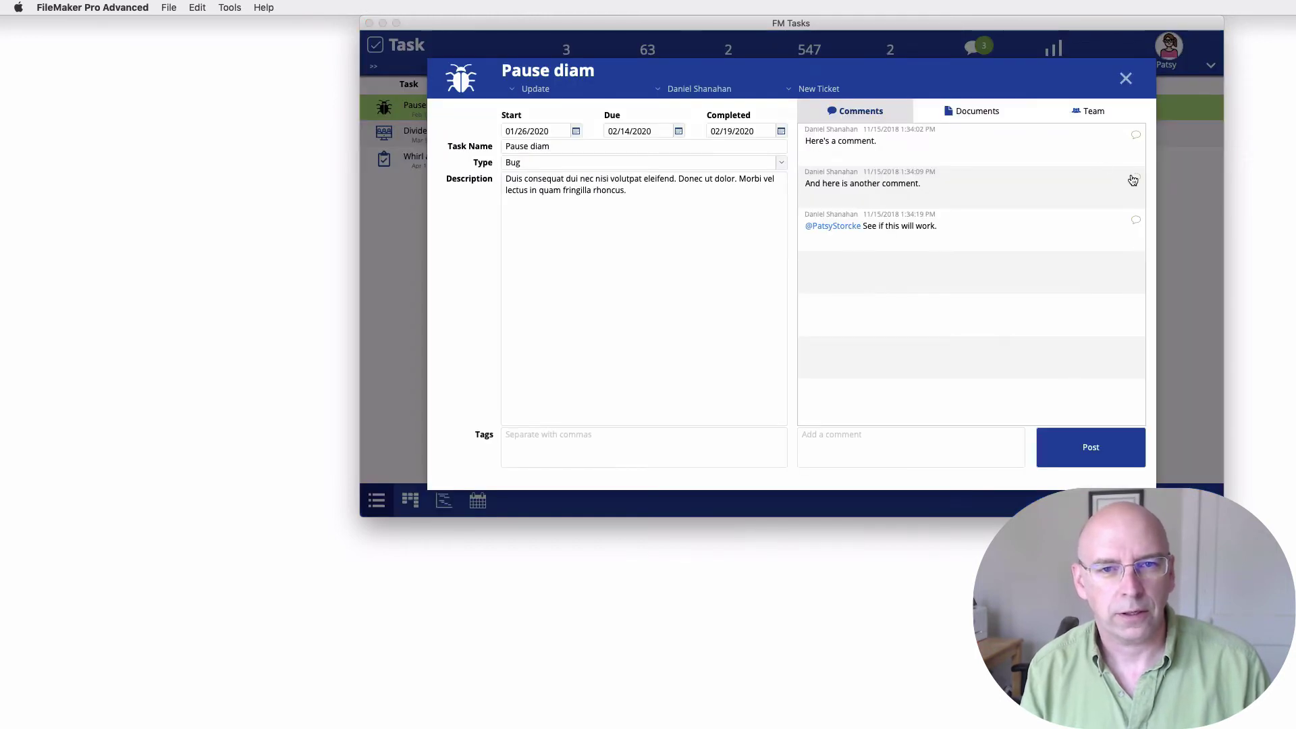
click(1136, 177)
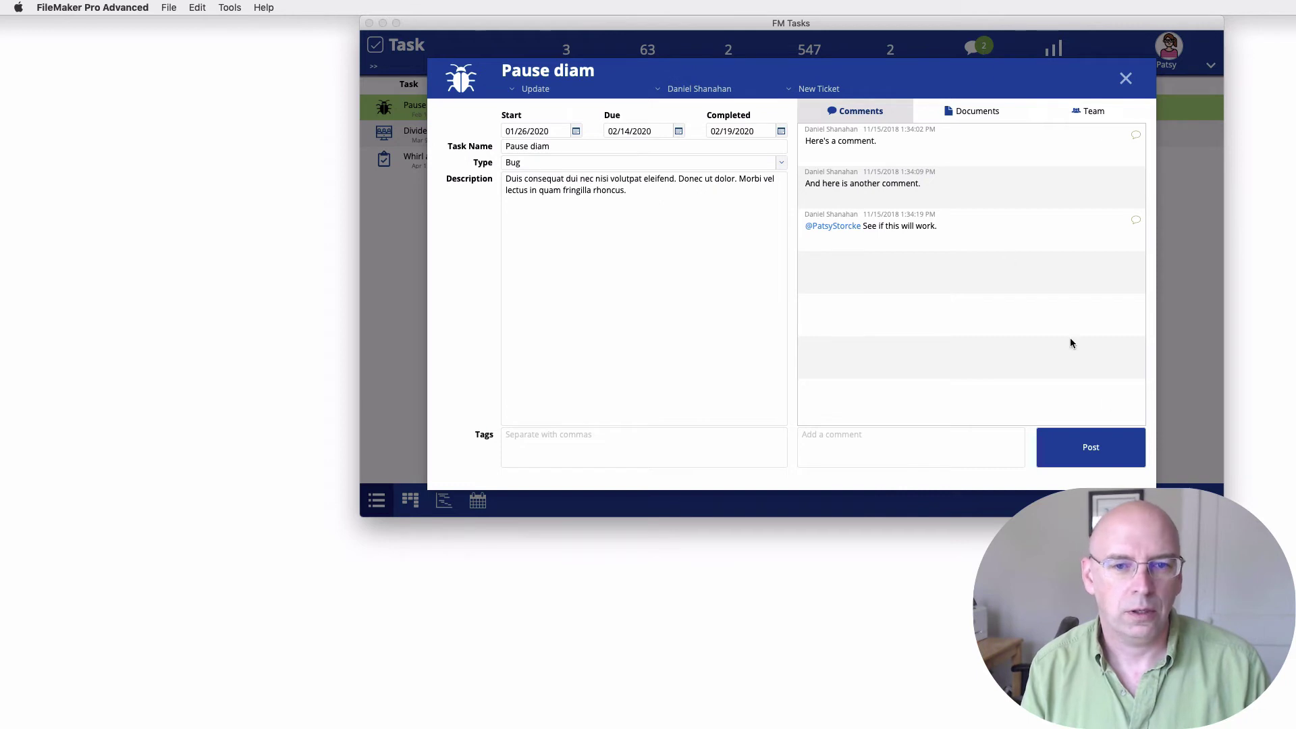
click(1126, 79)
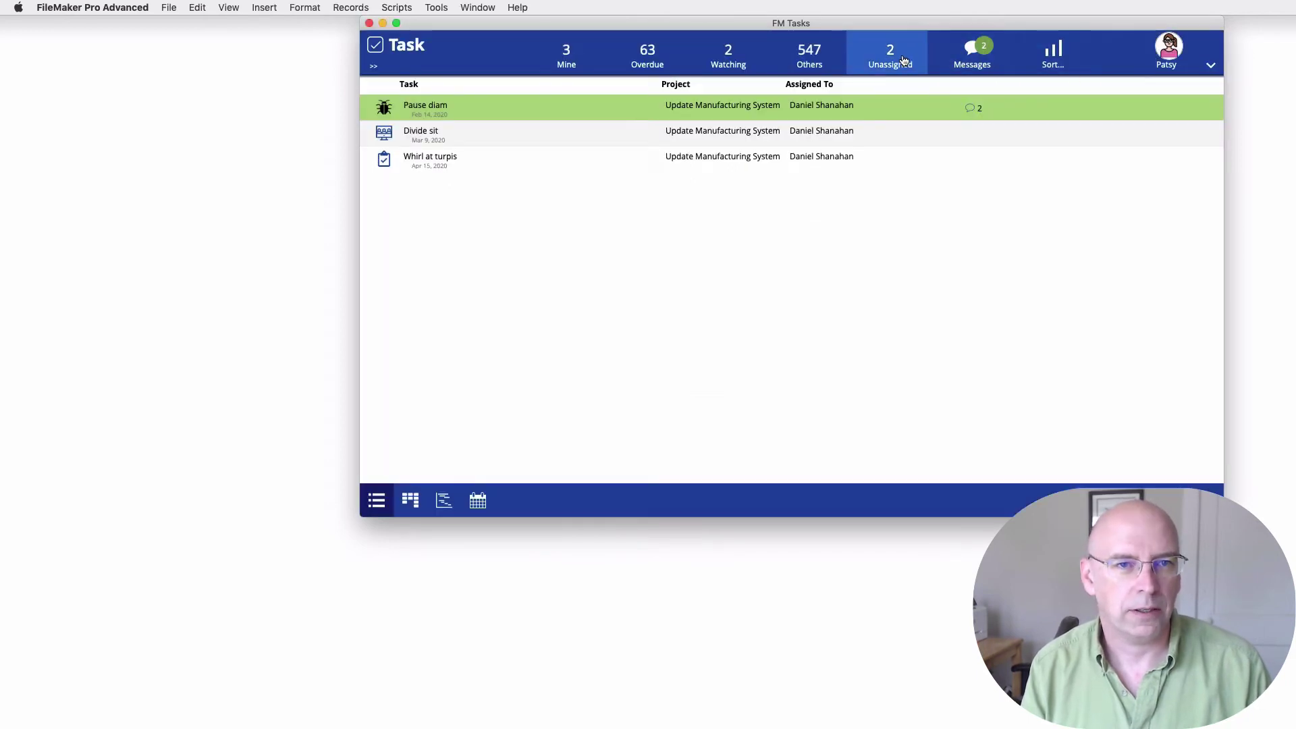
Filter to tasks with unread messages and mark Pause diam's first and third comments read.
click(898, 57)
click(976, 52)
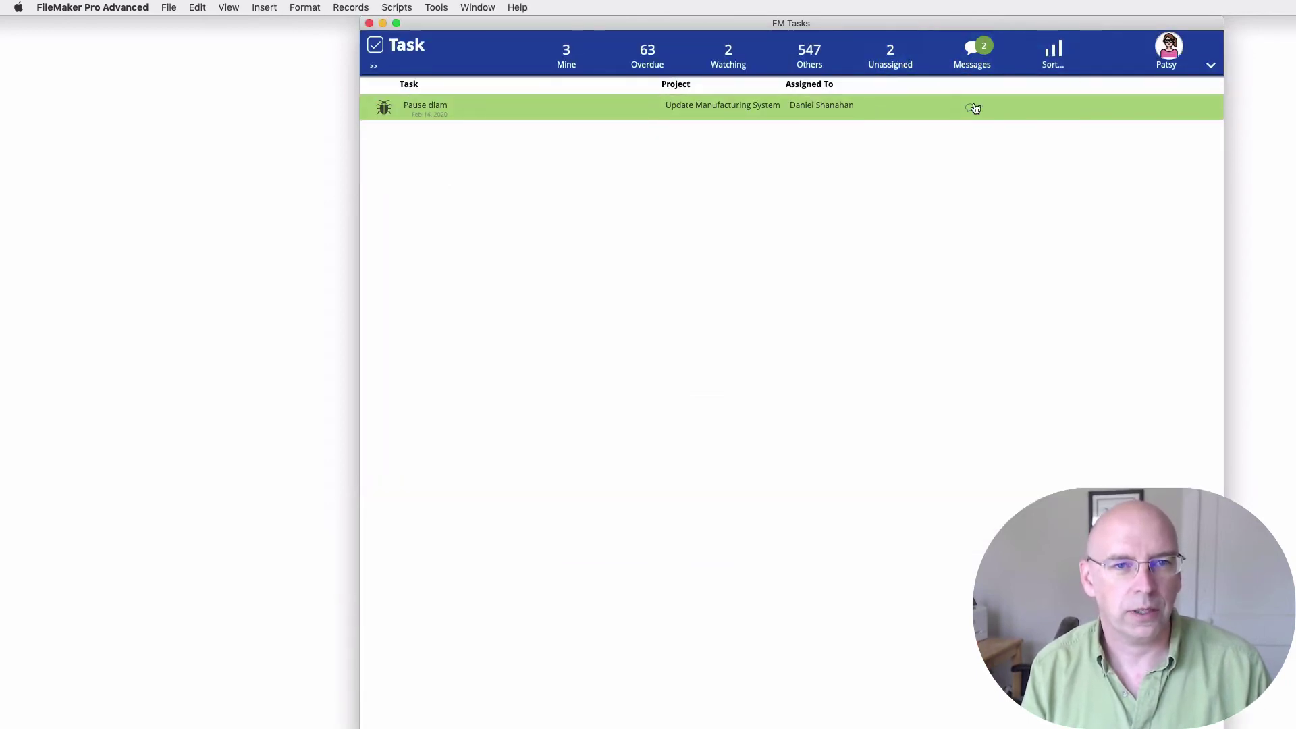
click(980, 110)
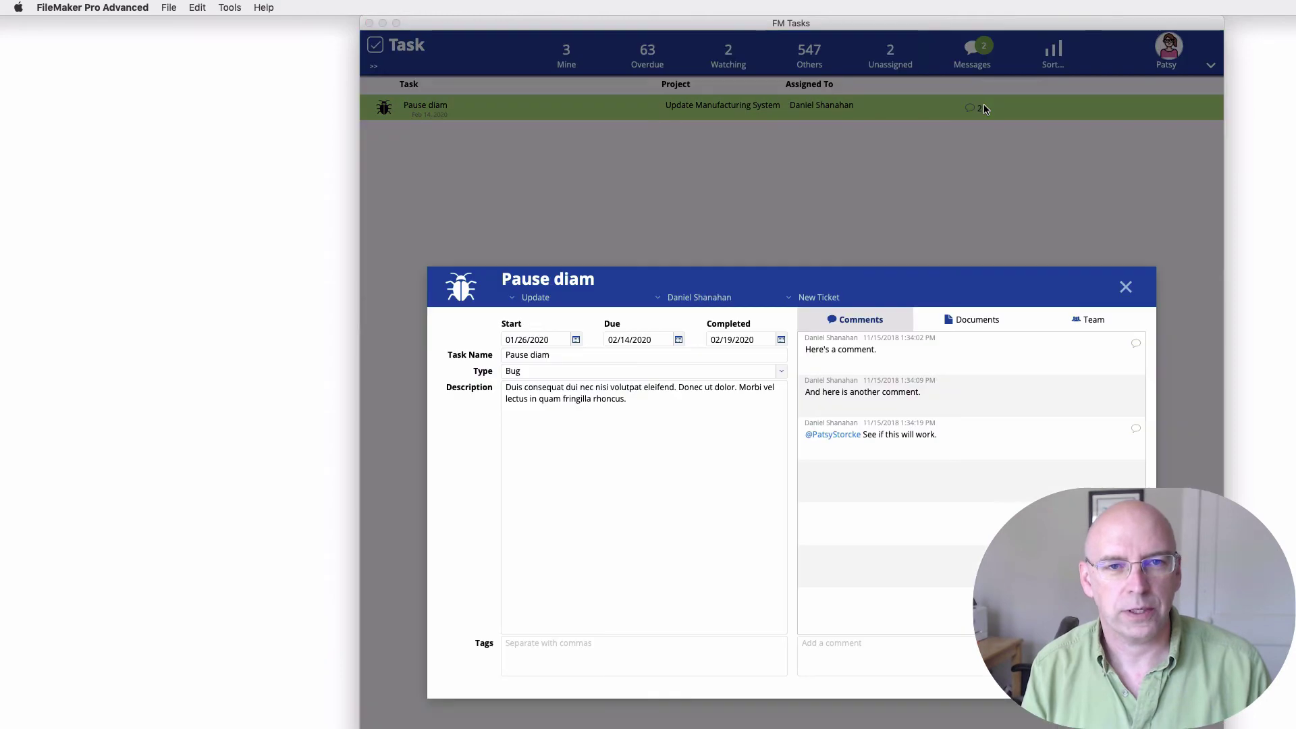
click(1136, 428)
click(1136, 343)
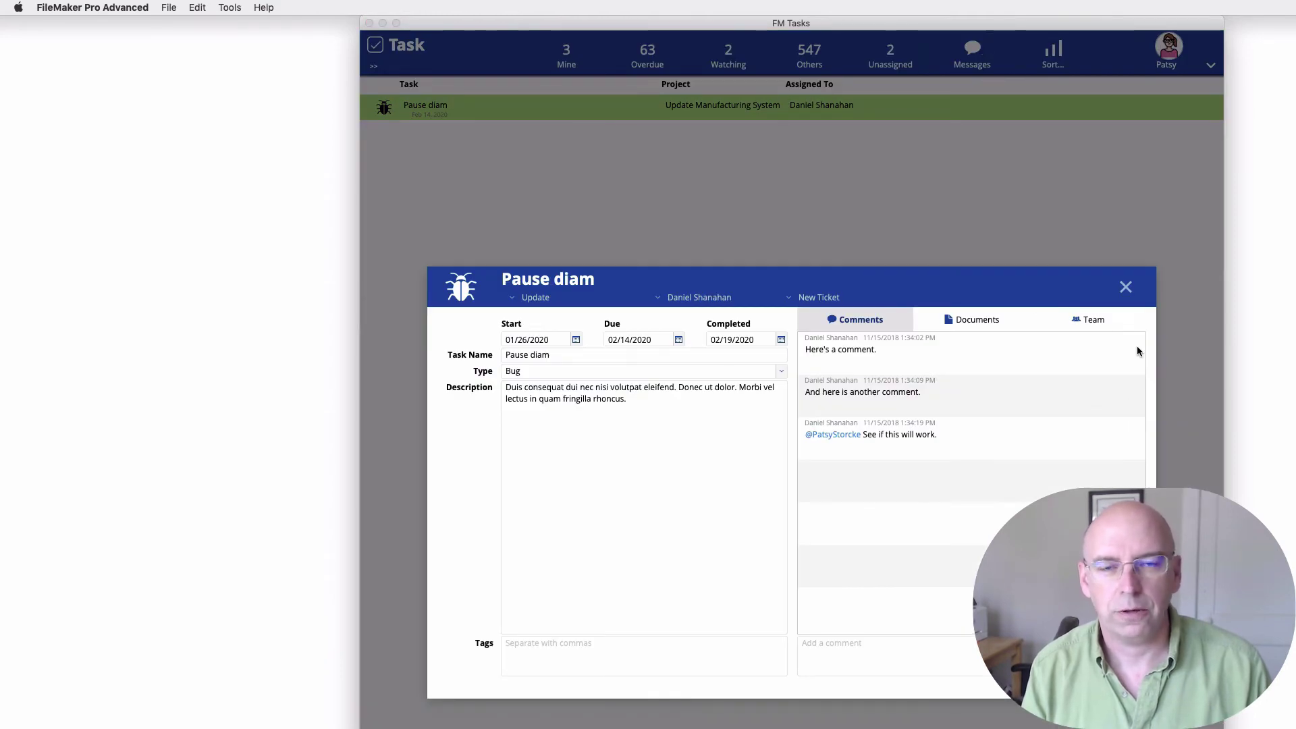
click(1126, 287)
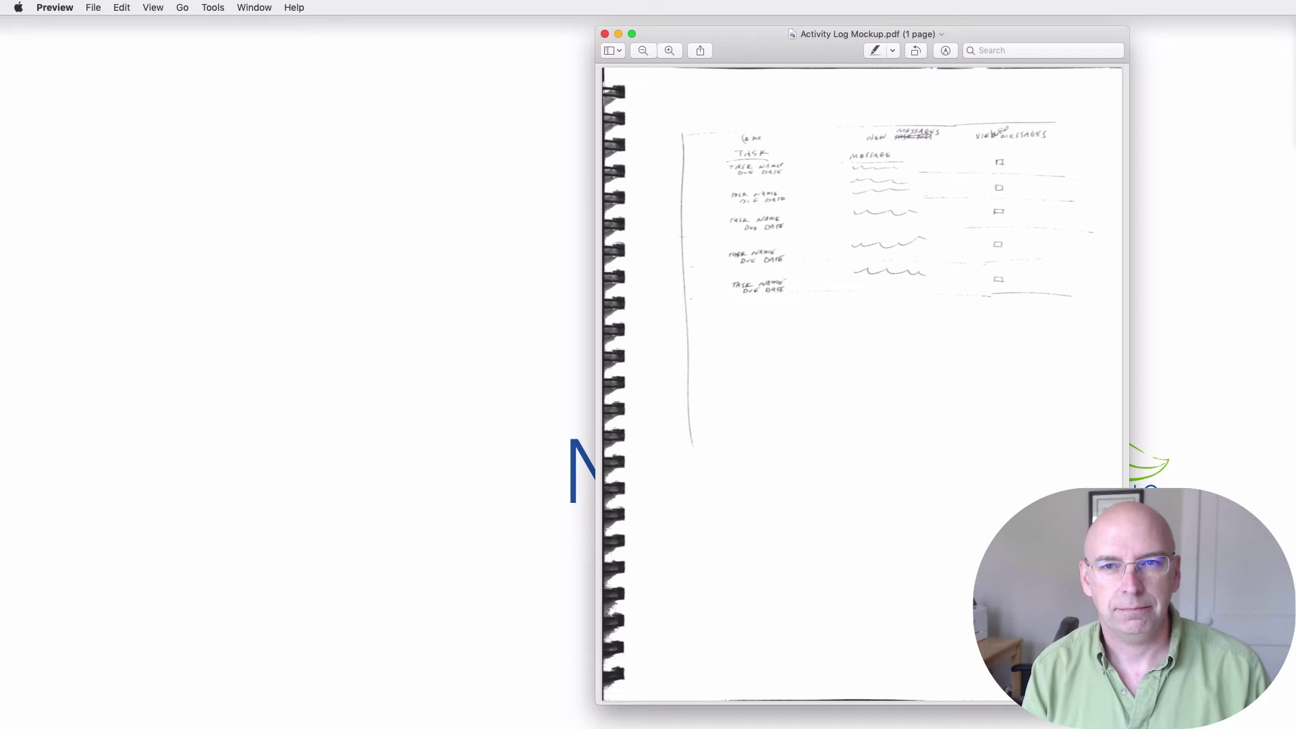
Switch to Balsamiq Mockups 3 to show the Activity Log mockup's New Messages table.
key(super+Tab)
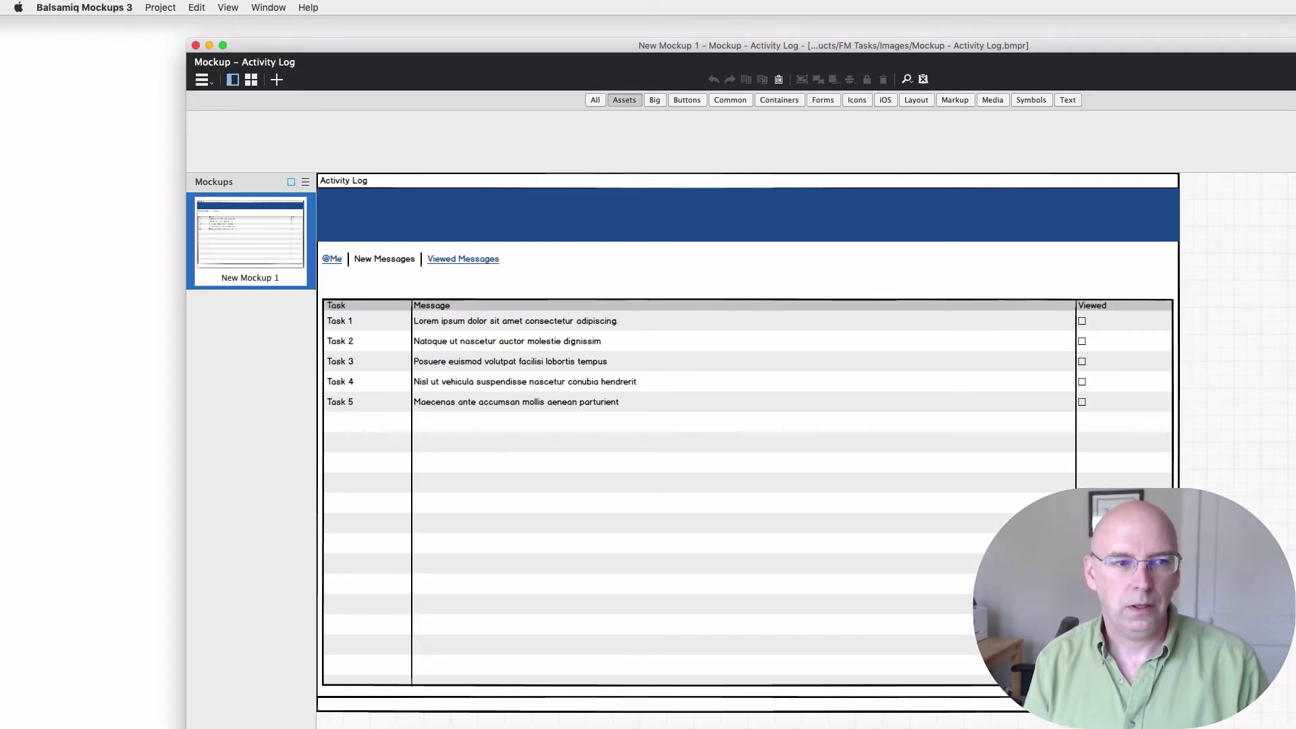